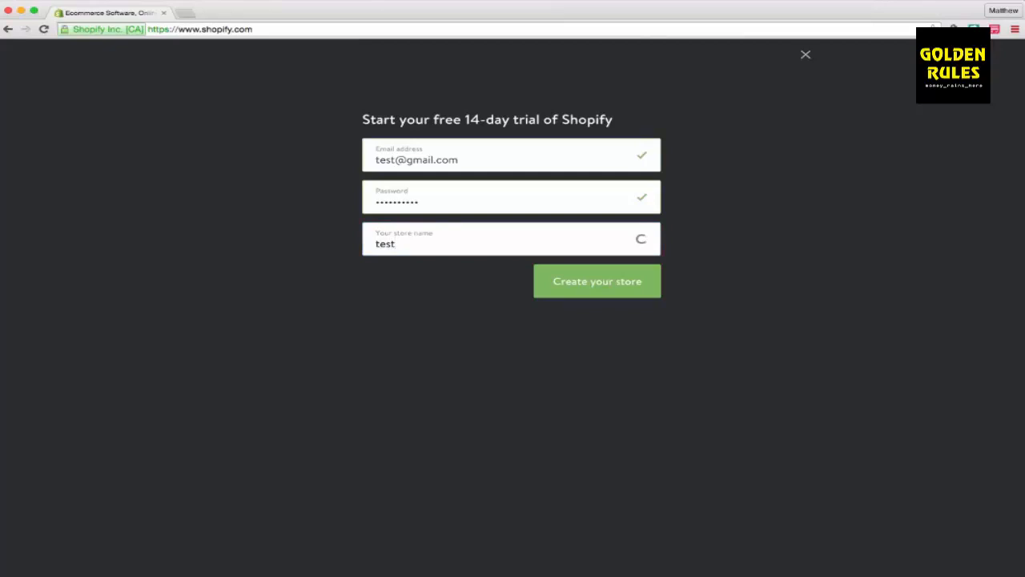
# - Name the new trial store test11223, create it, and continue with Online Store as the place to sell
pyautogui.write('123')
pyautogui.press('BackSpace')
pyautogui.press('BackSpace')
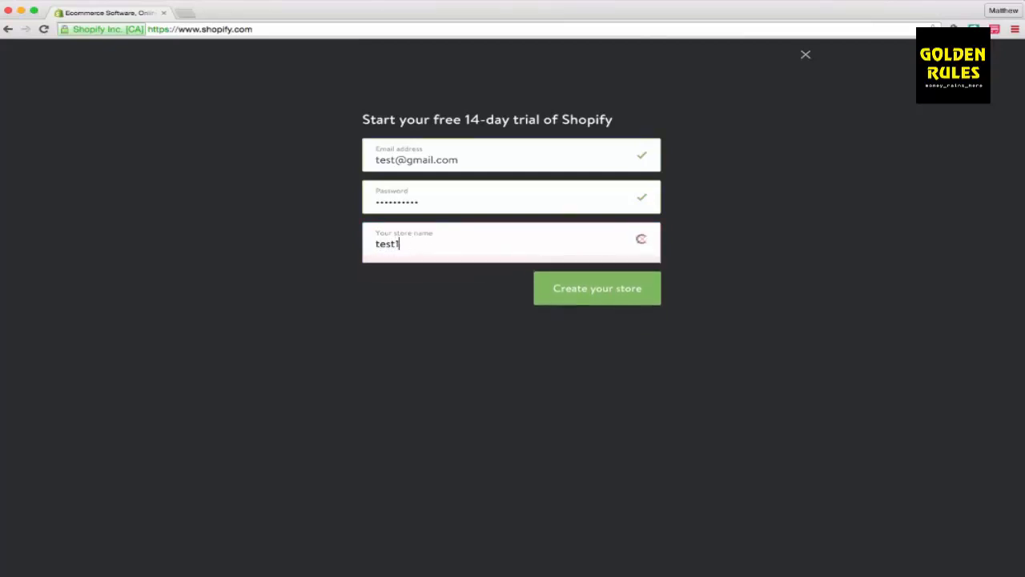
pyautogui.write('12')
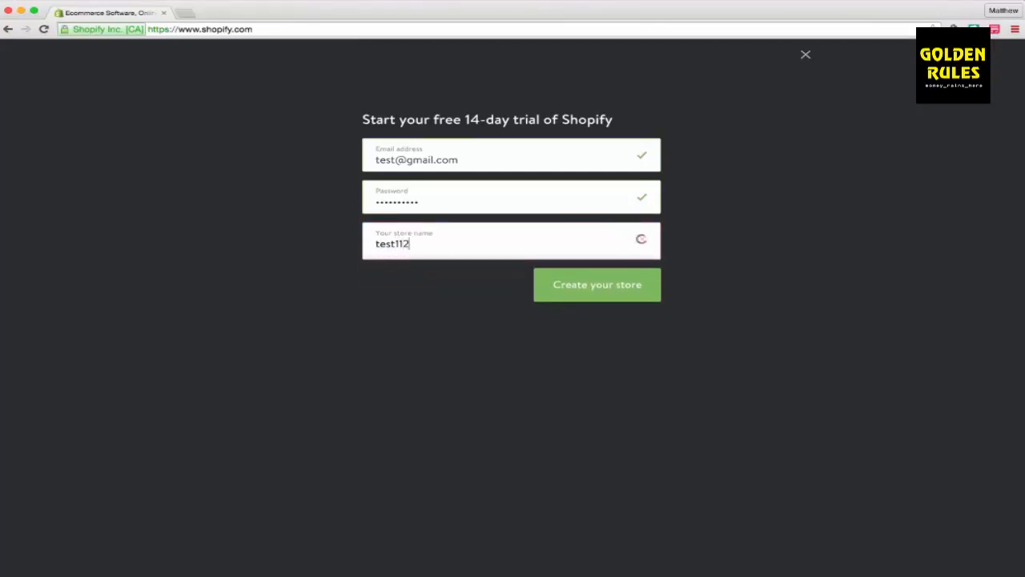
pyautogui.write('23')
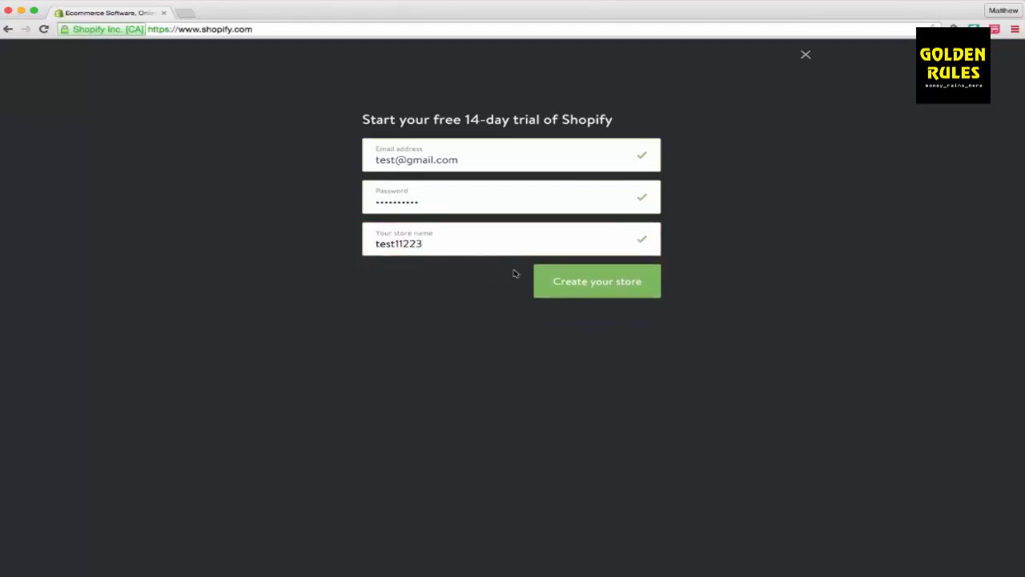
pyautogui.click(612, 279)
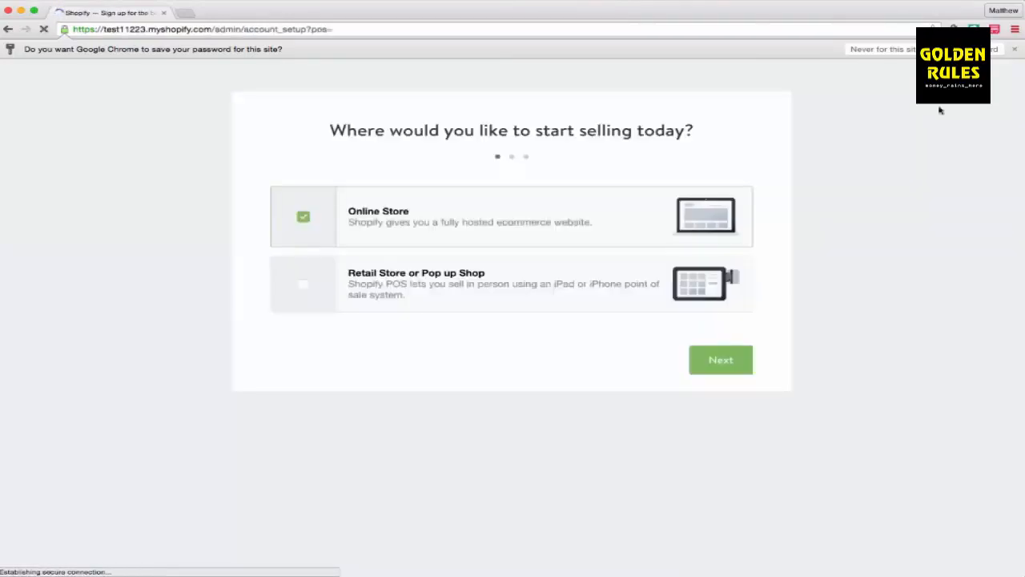
pyautogui.click(737, 359)
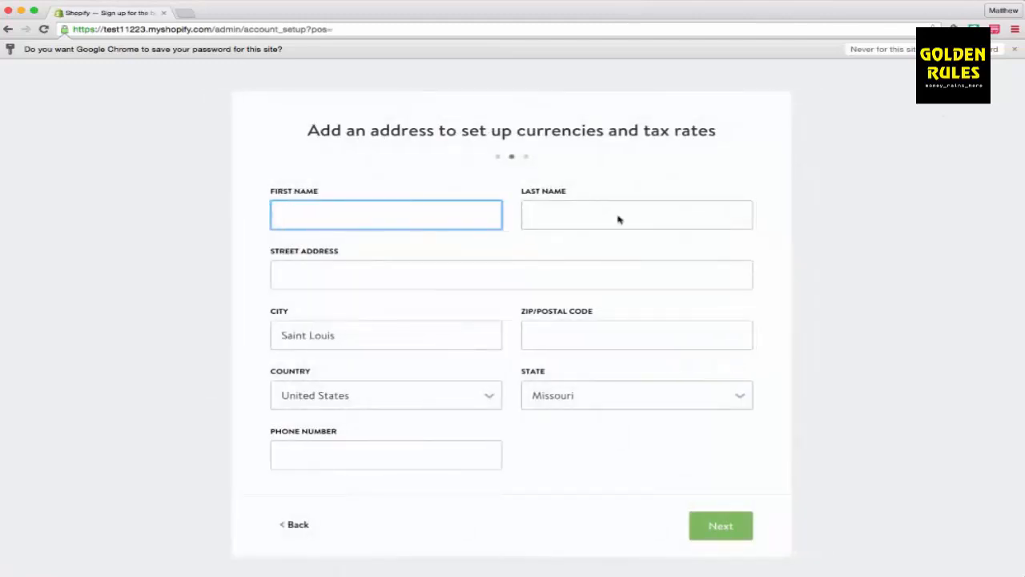
# - Fill in the owner's first name and last name in the address form
pyautogui.write('test')
pyautogui.press('Tab')
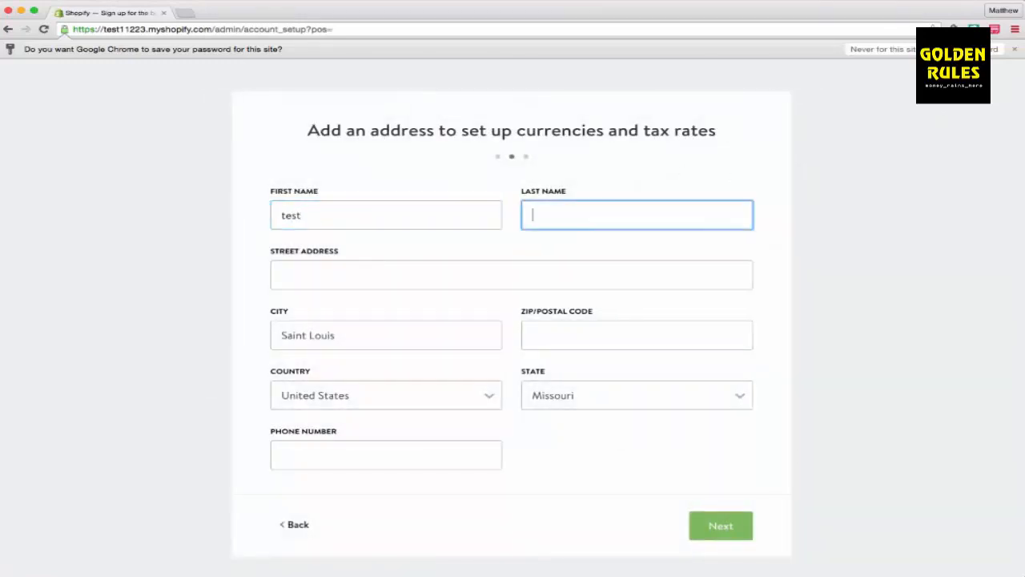
pyautogui.write('tees')
pyautogui.press('BackSpace')
pyautogui.press('BackSpace')
pyautogui.write('st')
pyautogui.press('Tab')
# - Enter the street address, postal code and phone number, keep the prefilled city, country and state, and continue to the next setup page
pyautogui.write('3')
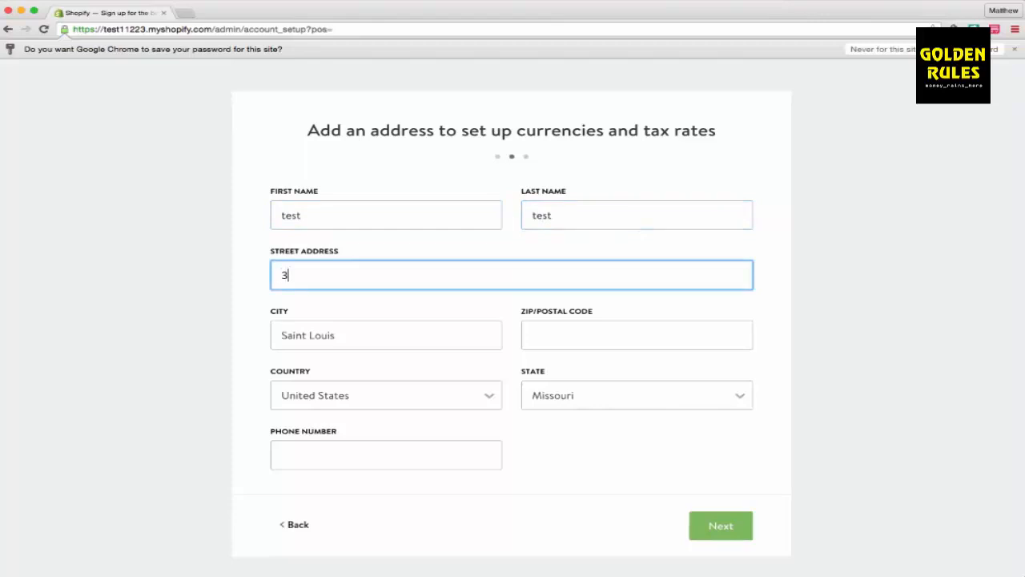
pyautogui.write('45 test')
pyautogui.press('Tab')
pyautogui.press('Tab')
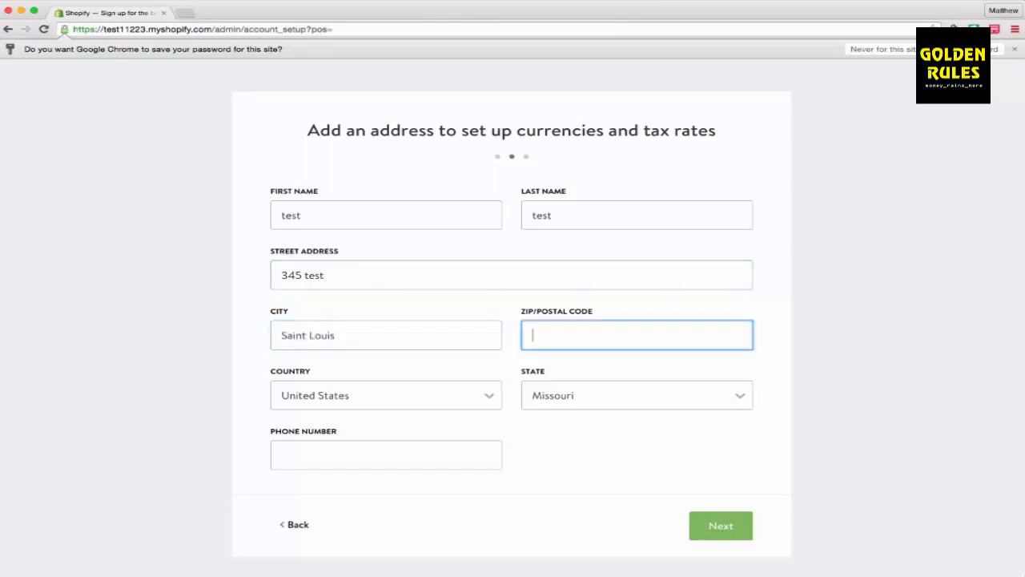
pyautogui.write('63017')
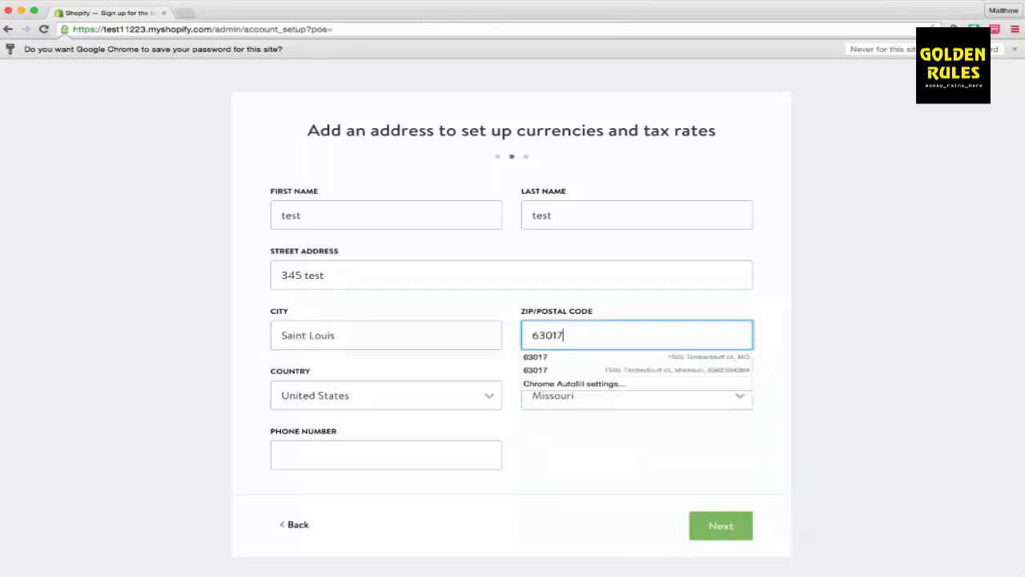
pyautogui.press('Tab')
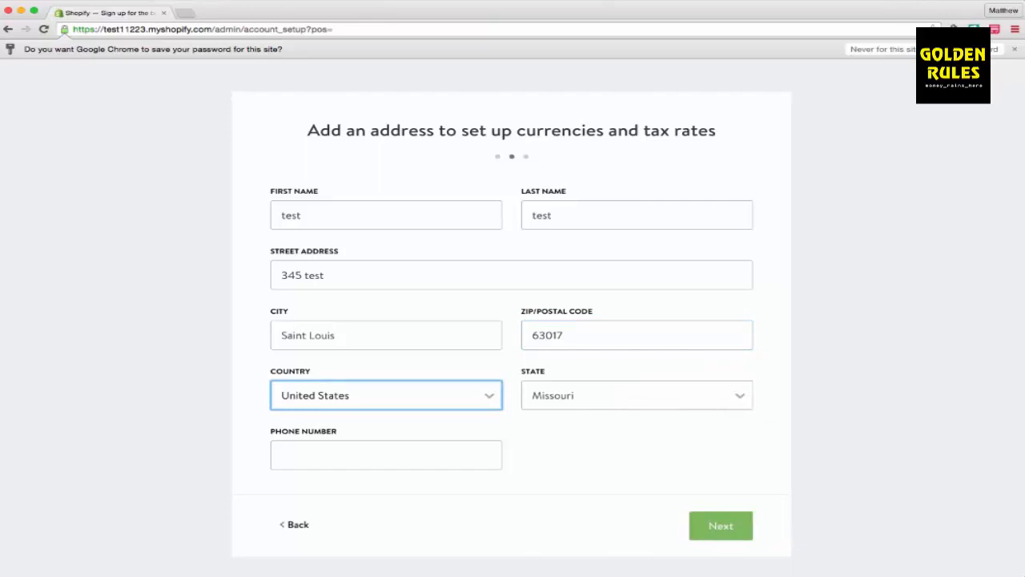
pyautogui.click(434, 457)
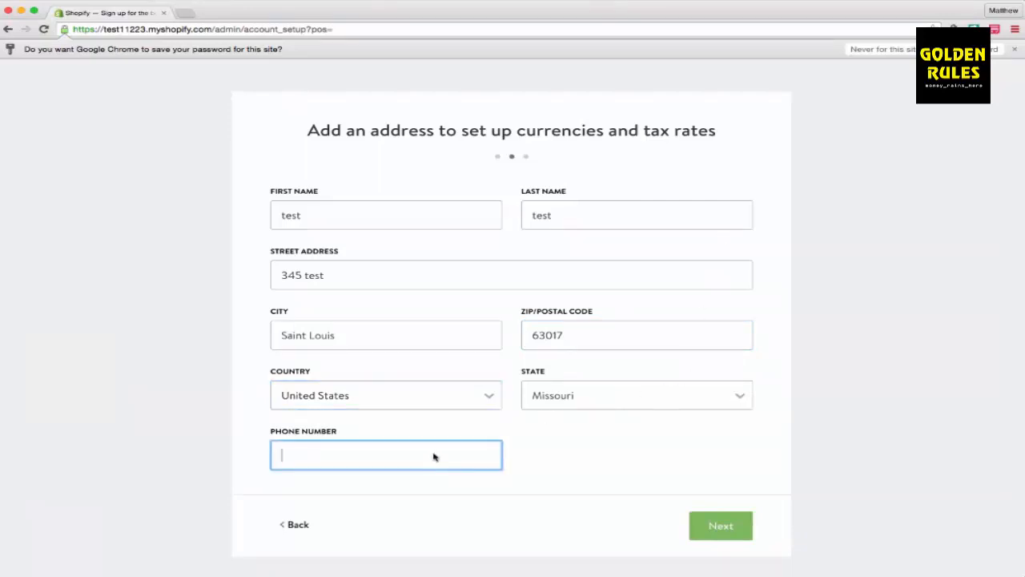
pyautogui.write('6666666666')
pyautogui.click(720, 525)
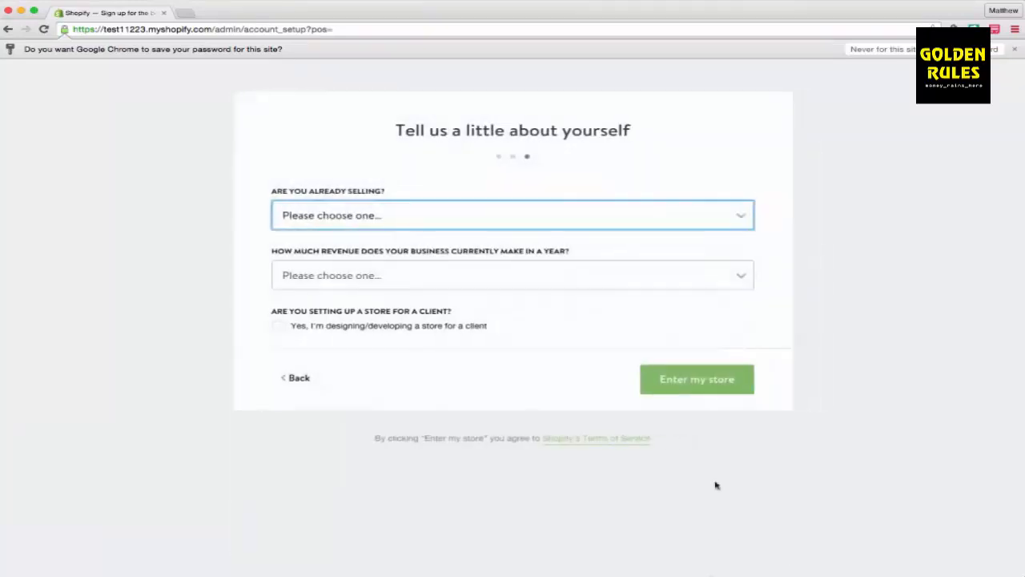
# - Leave the questions about current selling and yearly revenue unanswered and enter the new store
pyautogui.click(503, 223)
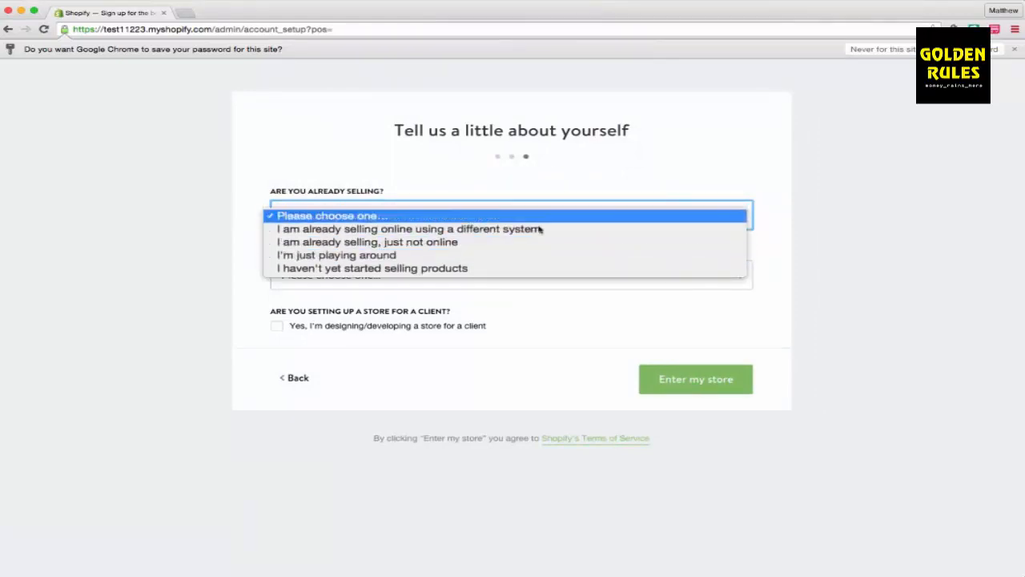
pyautogui.click(553, 200)
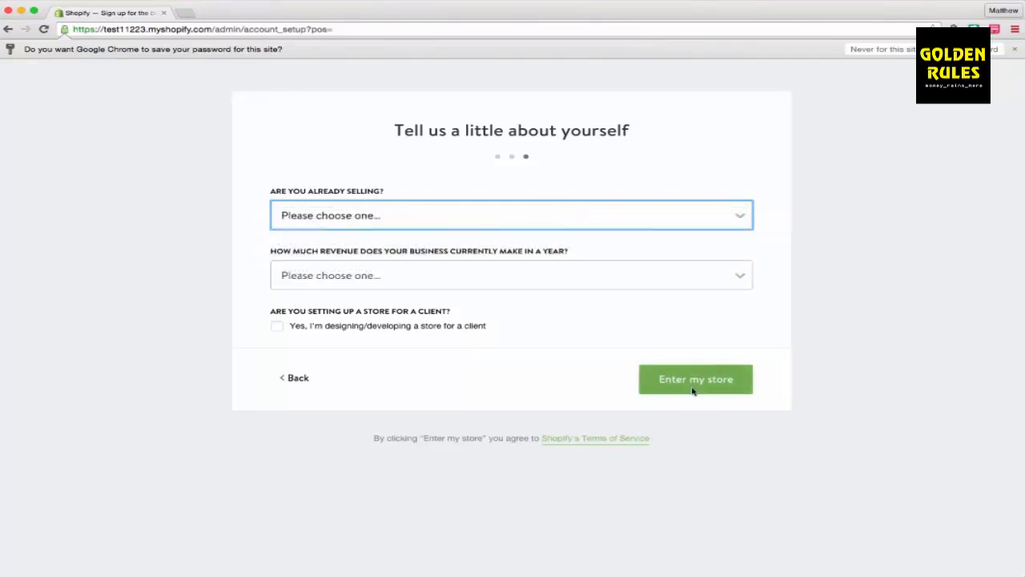
pyautogui.click(719, 386)
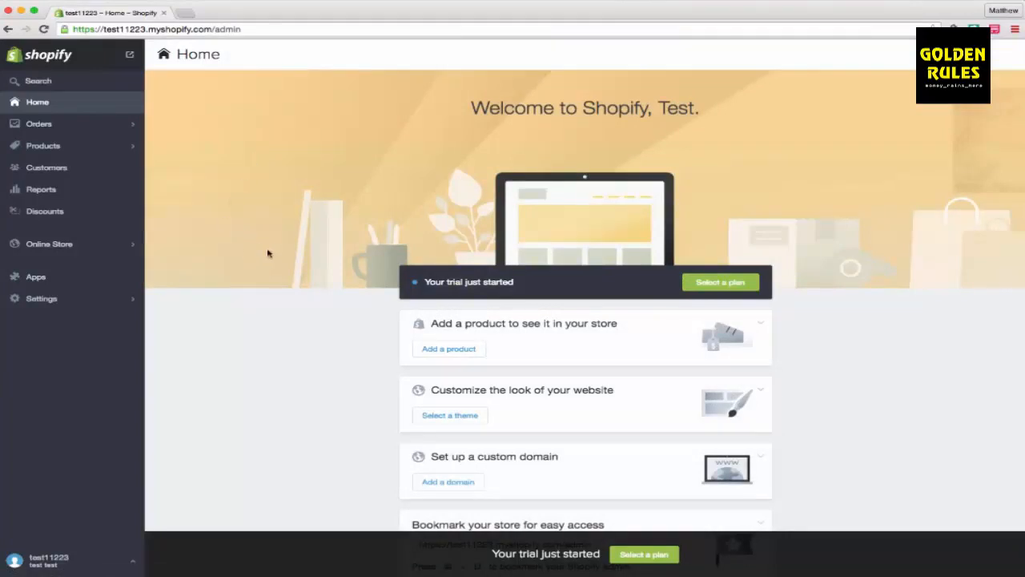
# - Open the store's general settings and review the store details, store address, and standards and formats sections
pyautogui.click(41, 299)
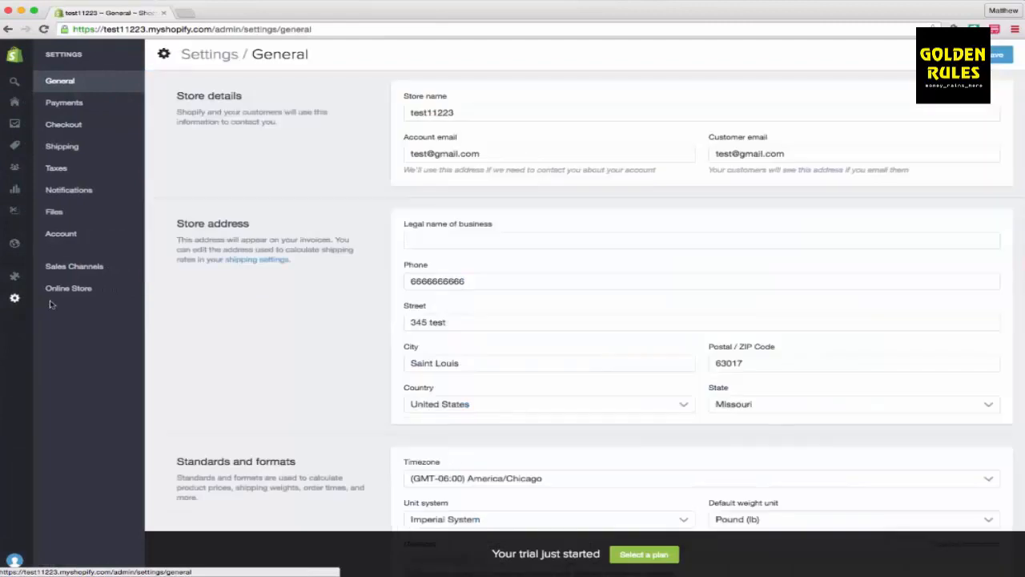
pyautogui.click(16, 302)
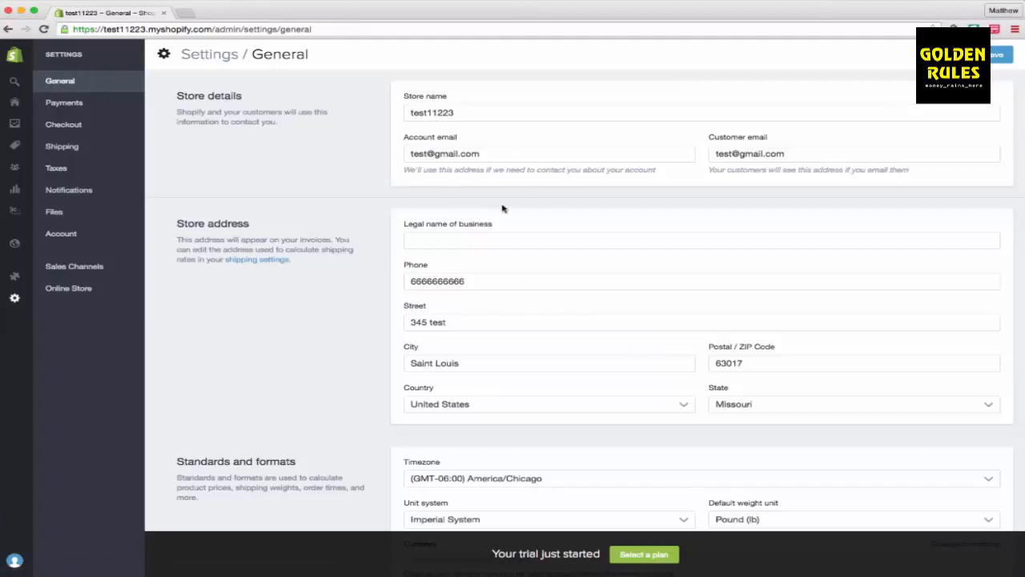
pyautogui.scroll(-1, 498, 232)
pyautogui.click(483, 223)
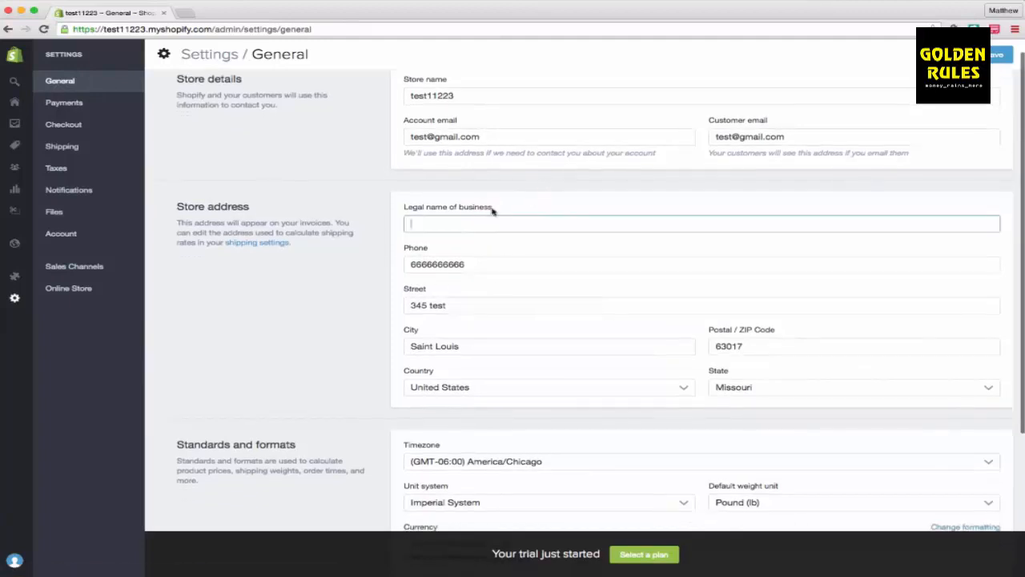
pyautogui.scroll(-1, 485, 222)
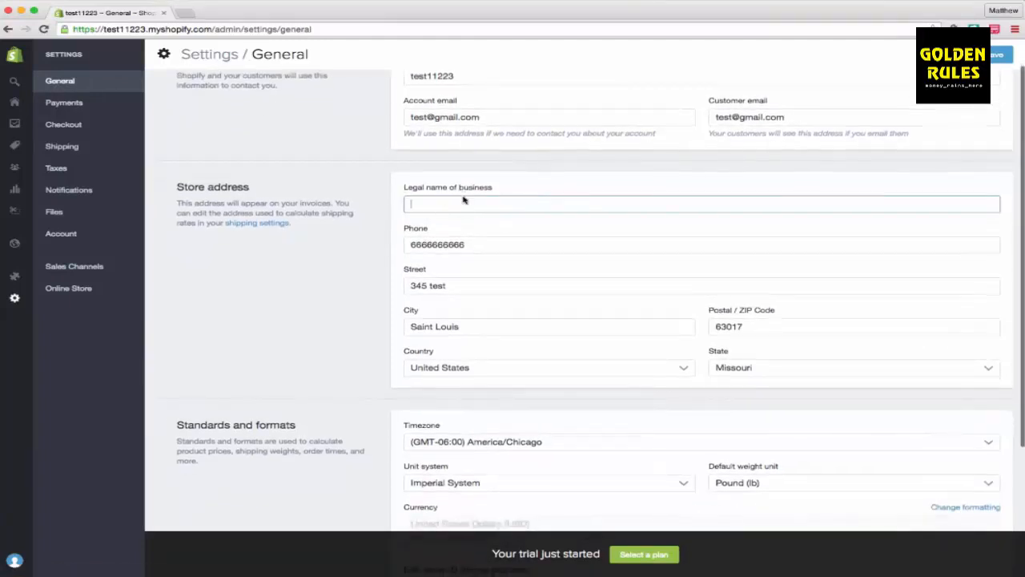
pyautogui.scroll(-1, 653, 357)
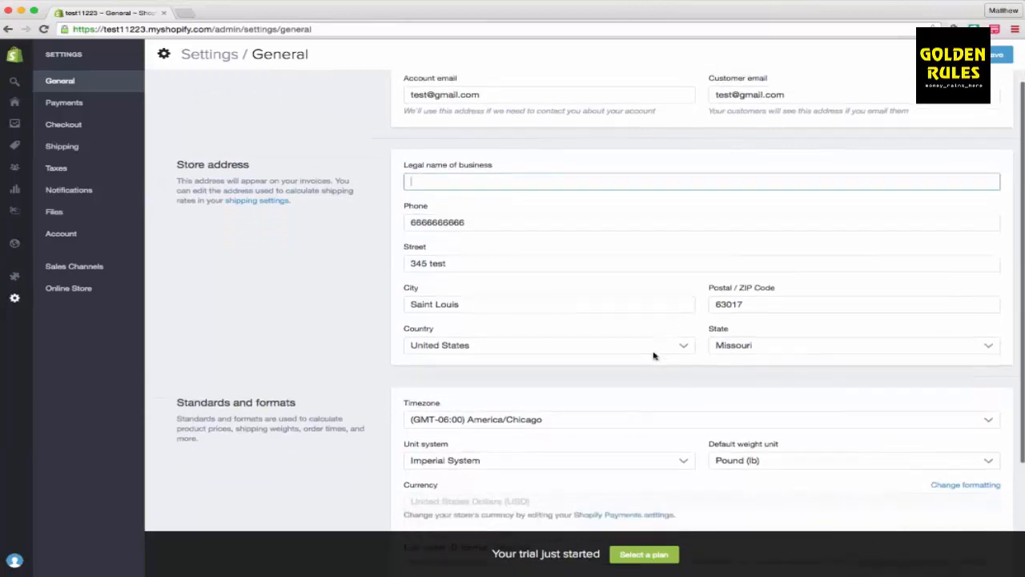
pyautogui.scroll(-3, 652, 356)
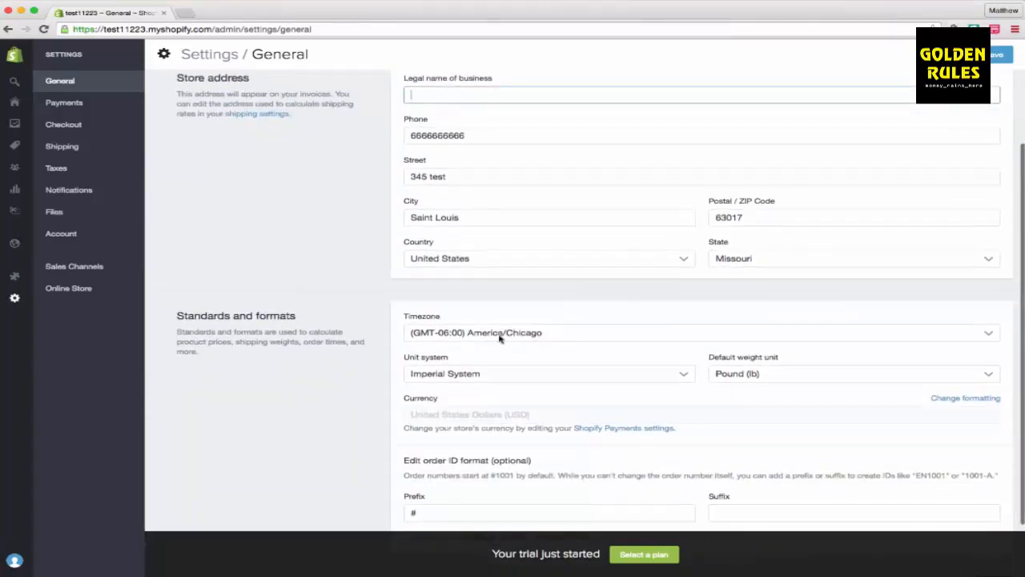
pyautogui.scroll(-1, 551, 340)
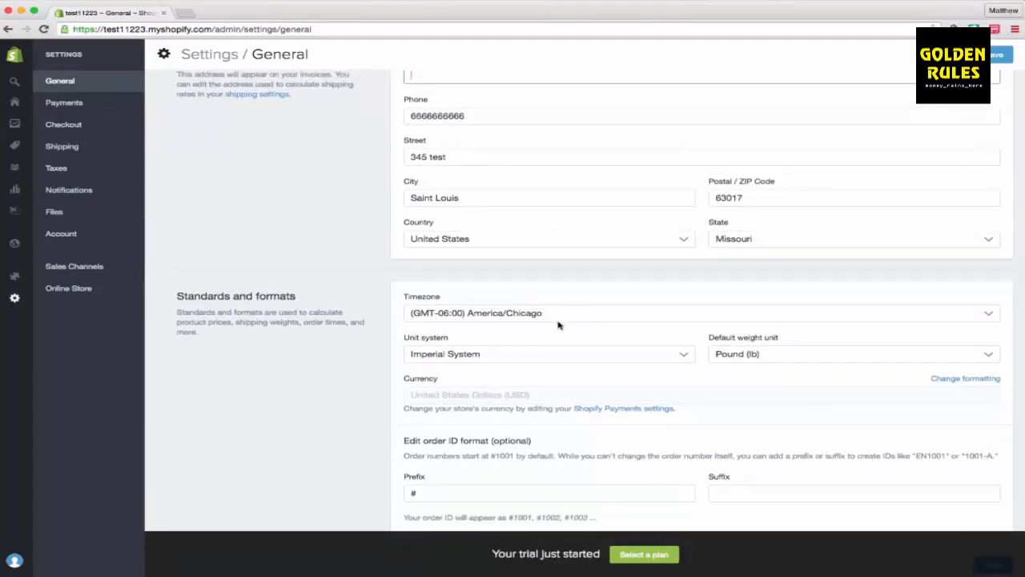
pyautogui.scroll(-2, 575, 333)
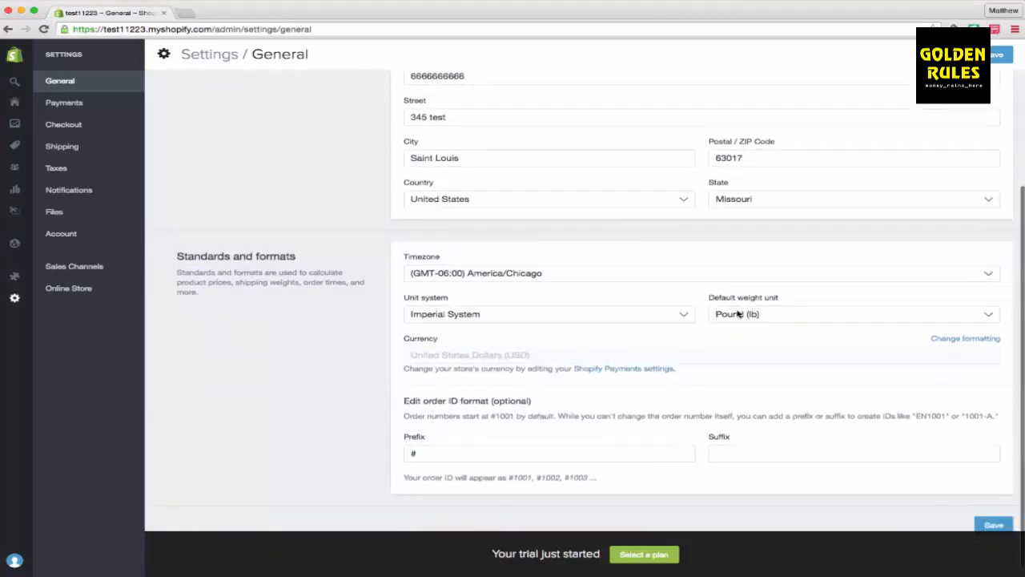
pyautogui.scroll(-1, 737, 313)
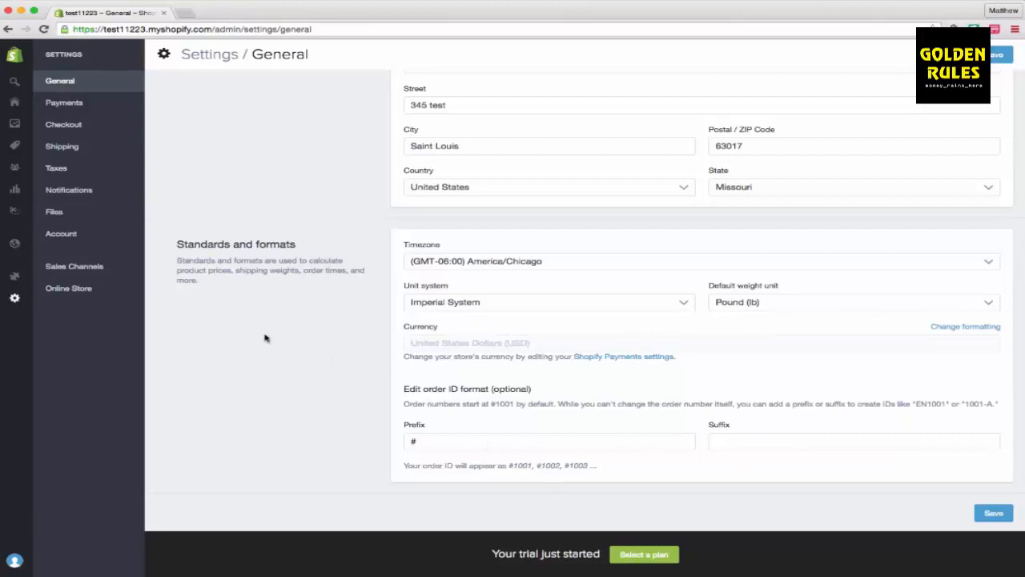
pyautogui.scroll(5, 266, 337)
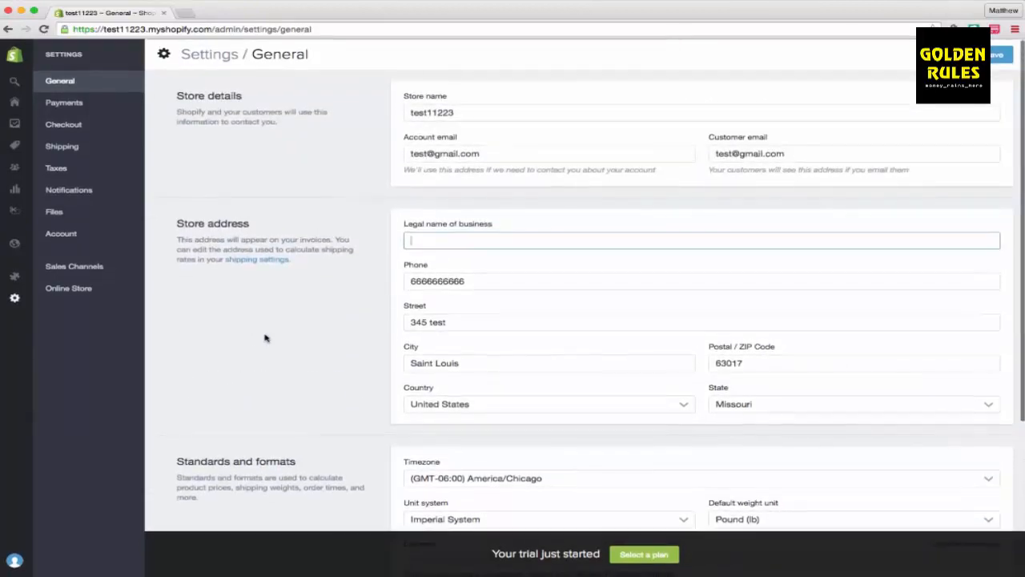
# - Open the payment settings and review the available payment providers, alternative and manual payments, and the payment authorization options
pyautogui.click(84, 104)
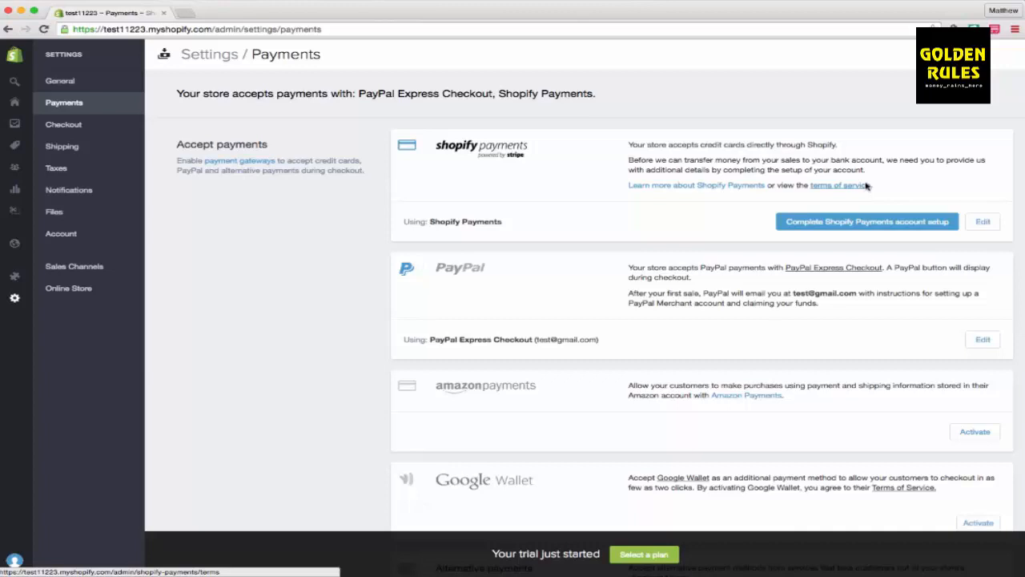
pyautogui.scroll(-2, 617, 222)
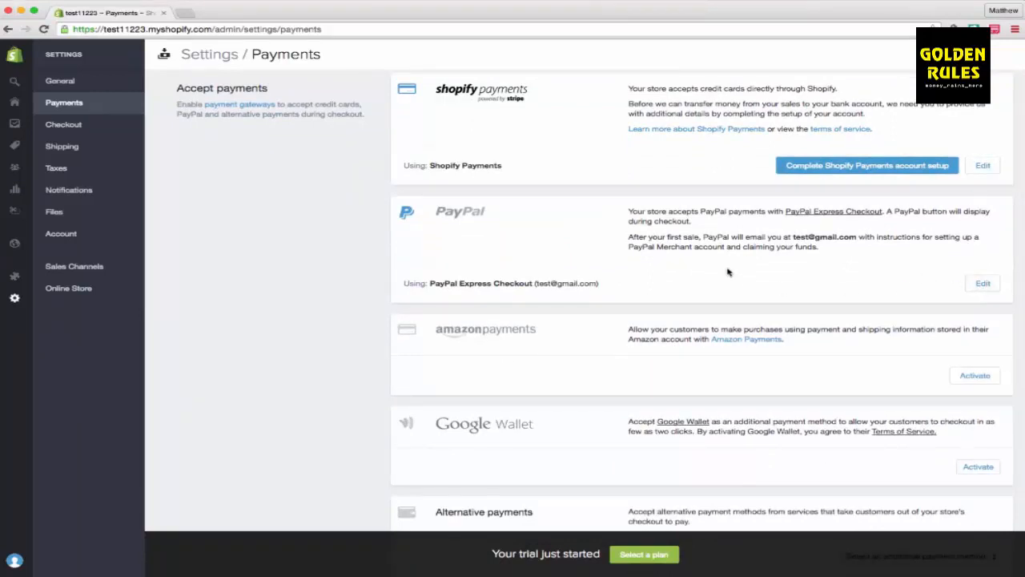
pyautogui.scroll(-1, 718, 278)
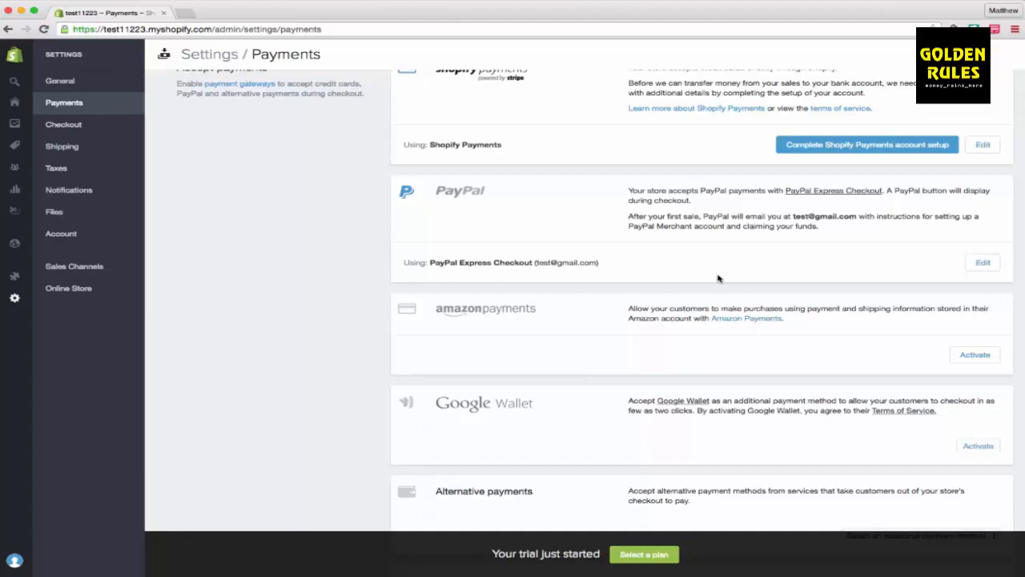
pyautogui.scroll(-1, 718, 278)
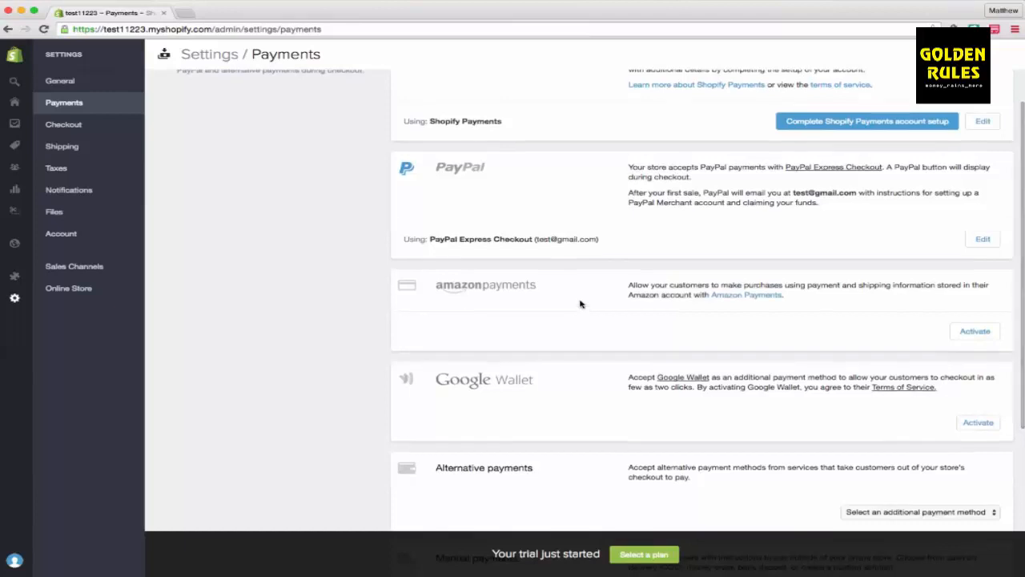
pyautogui.scroll(-2, 580, 309)
pyautogui.scroll(-1, 581, 304)
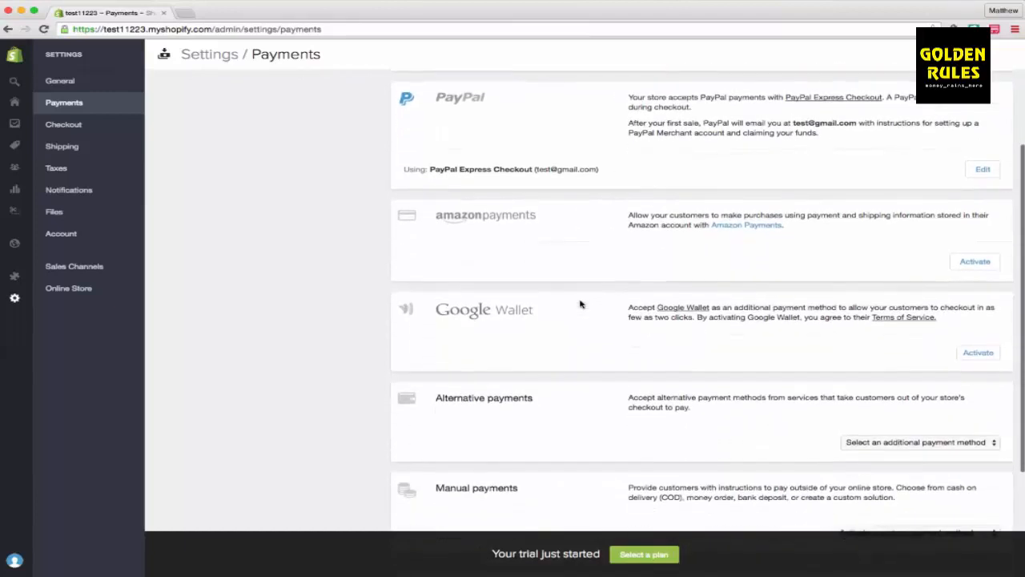
pyautogui.scroll(-1, 621, 304)
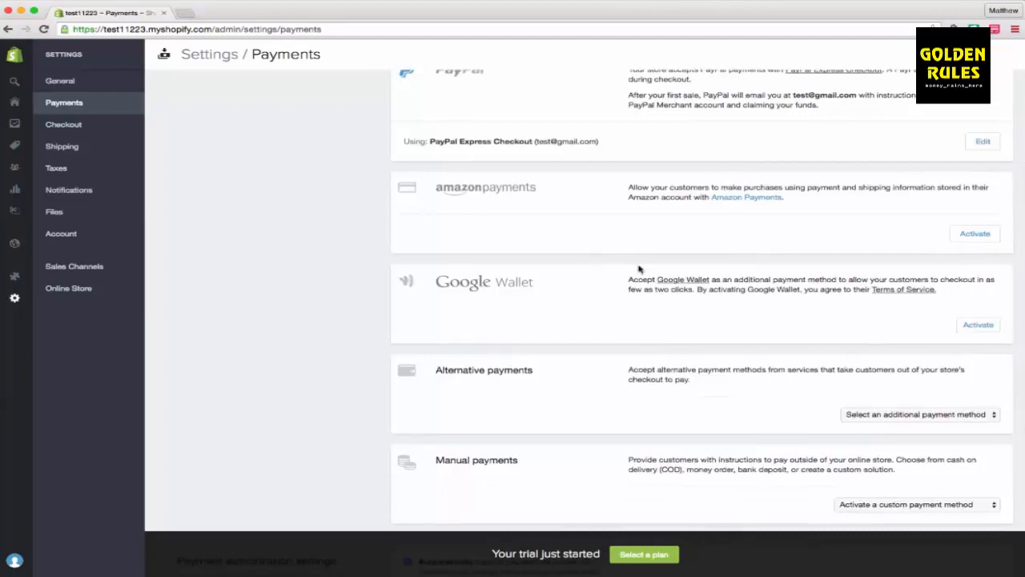
pyautogui.scroll(-2, 639, 269)
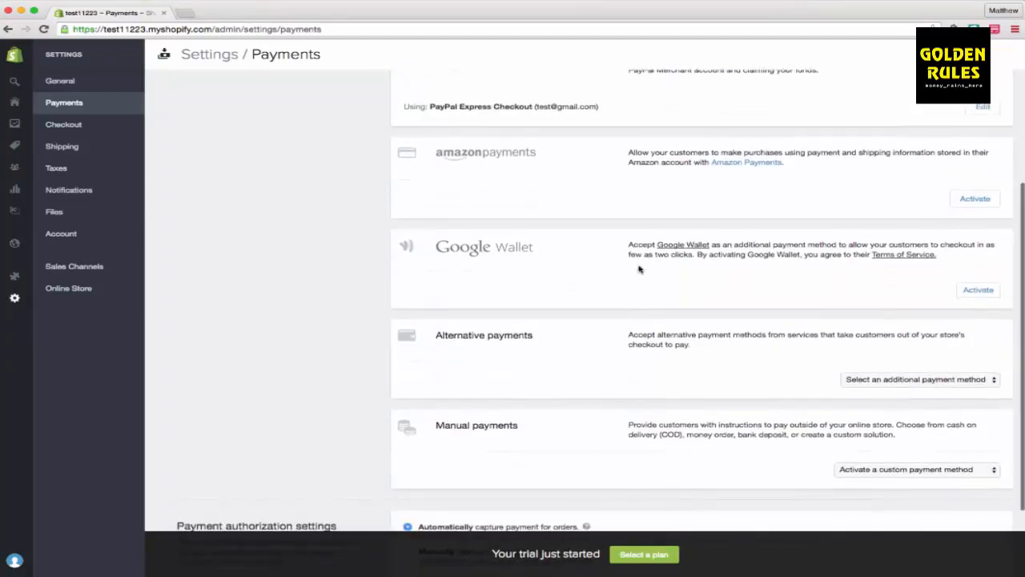
pyautogui.scroll(-1, 606, 292)
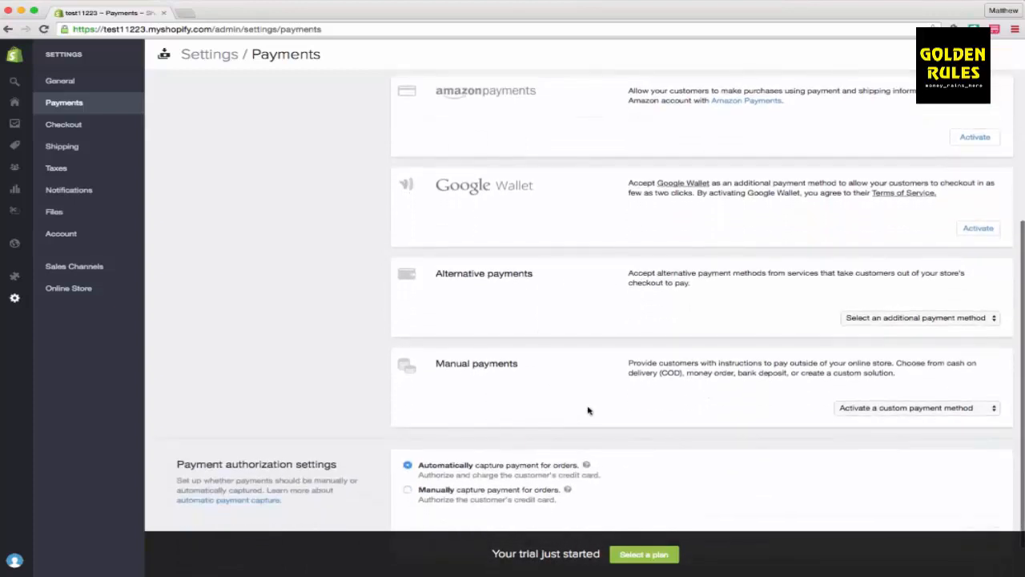
pyautogui.scroll(-1, 590, 411)
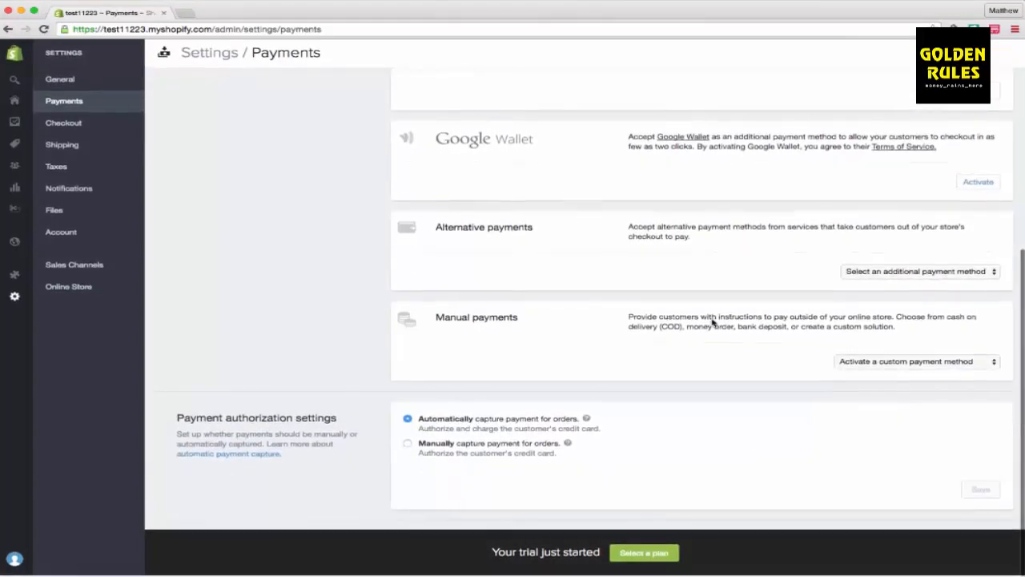
pyautogui.scroll(2, 364, 209)
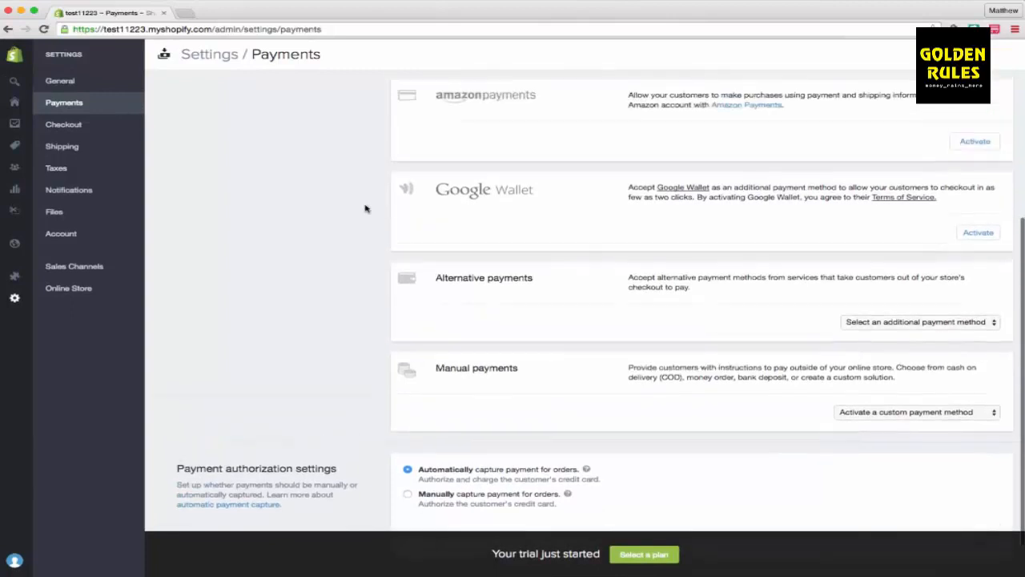
# - Open the checkout settings and review the customer accounts, form options and order processing sections
pyautogui.scroll(10, 364, 209)
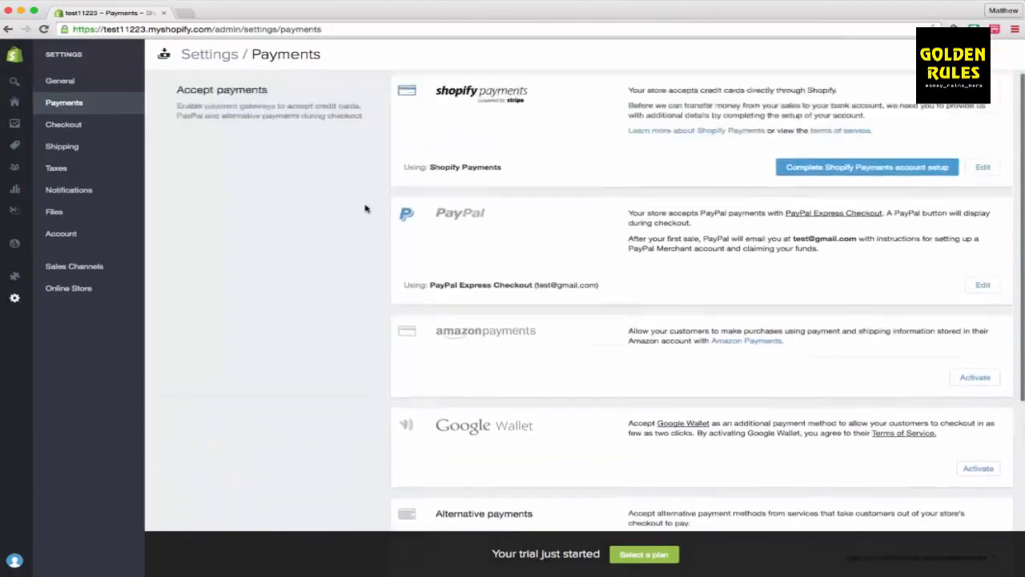
pyautogui.click(68, 125)
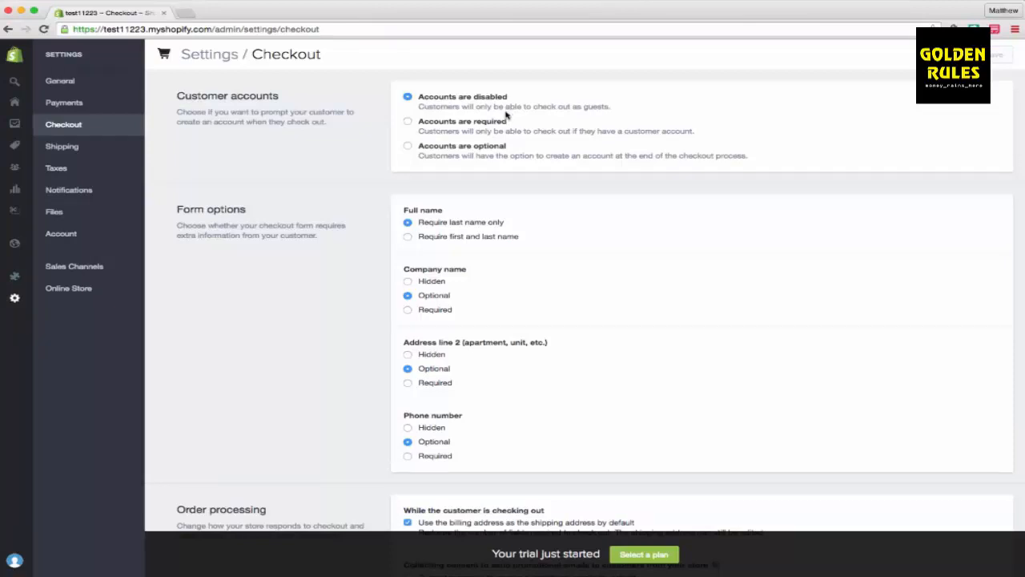
pyautogui.scroll(-3, 633, 187)
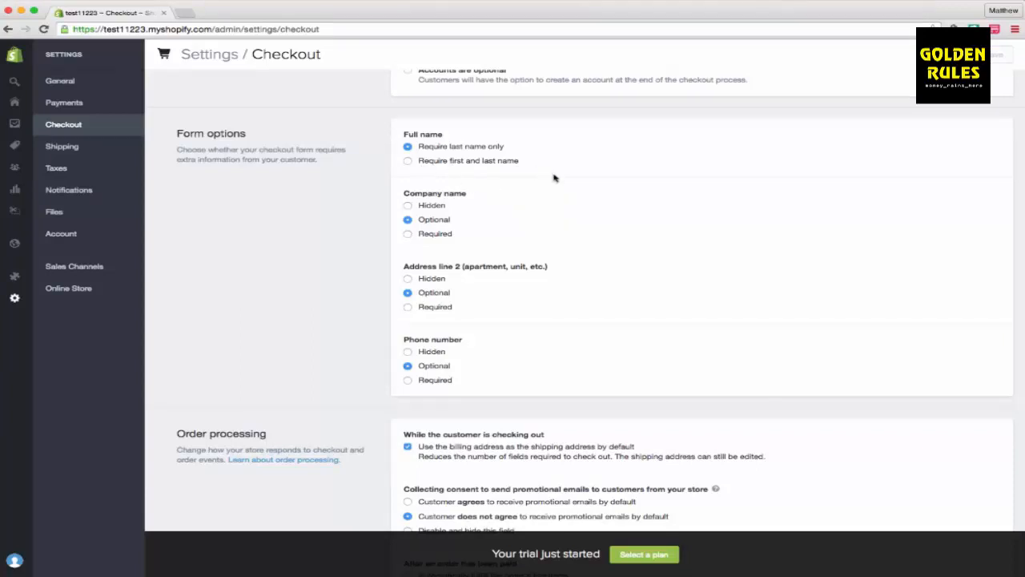
pyautogui.scroll(-1, 554, 178)
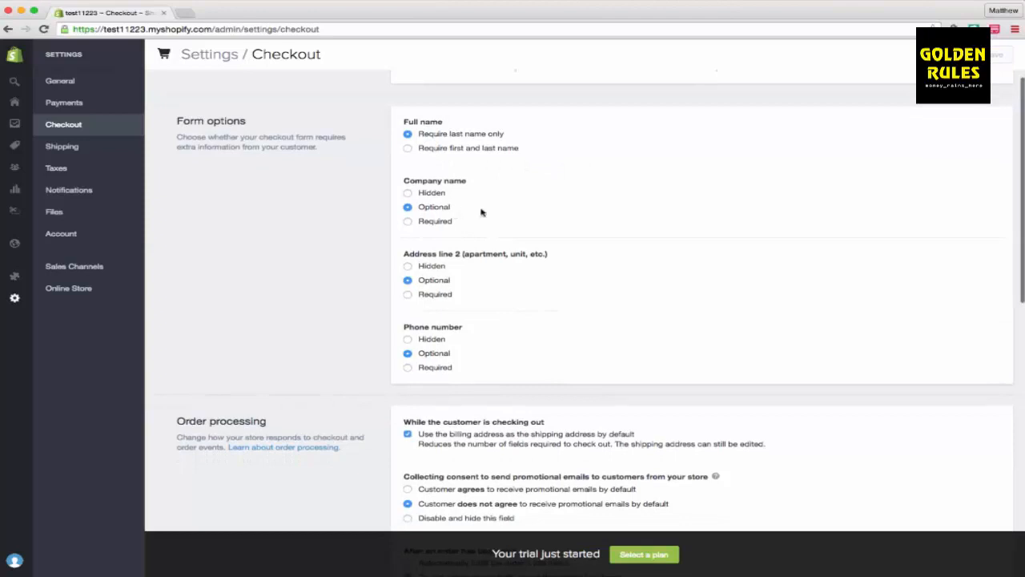
pyautogui.scroll(-2, 495, 212)
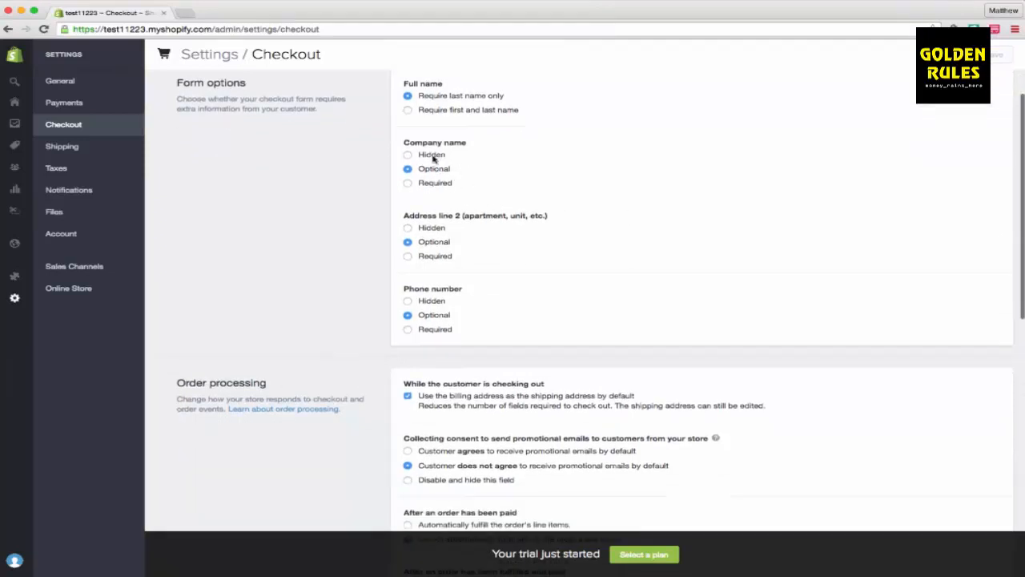
pyautogui.scroll(-1, 470, 207)
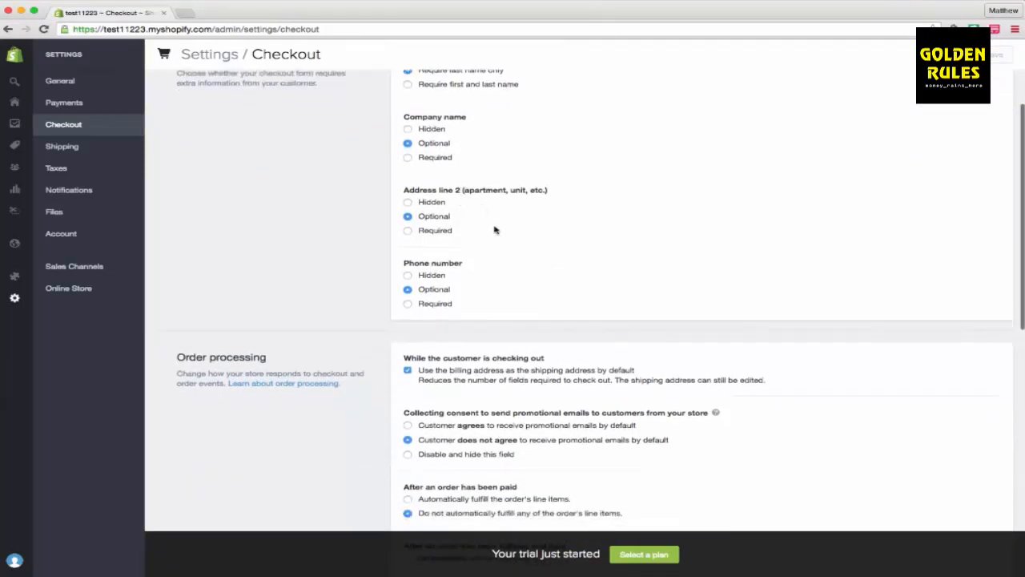
pyautogui.scroll(-2, 563, 230)
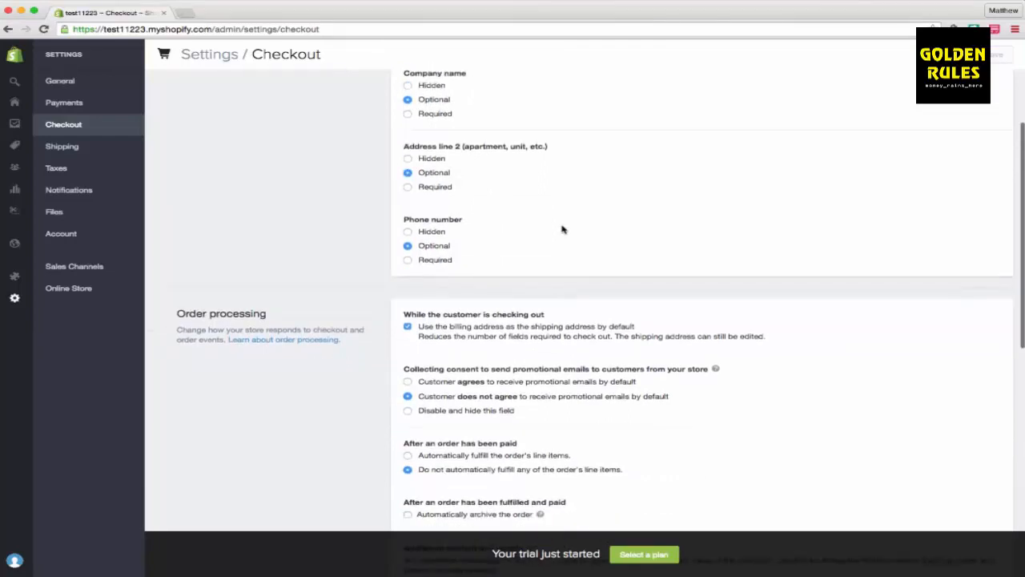
pyautogui.scroll(-3, 515, 195)
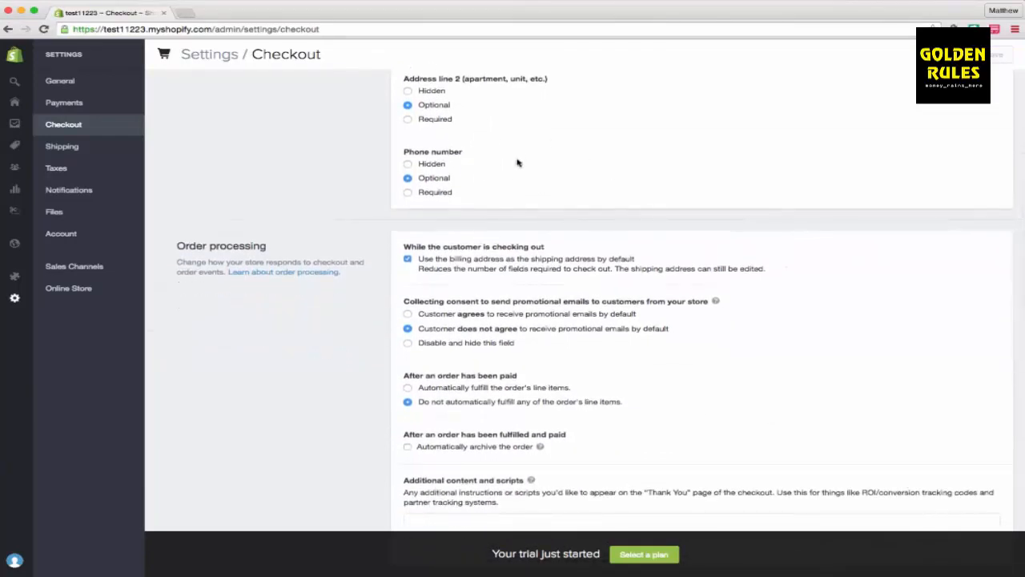
pyautogui.scroll(-1, 517, 163)
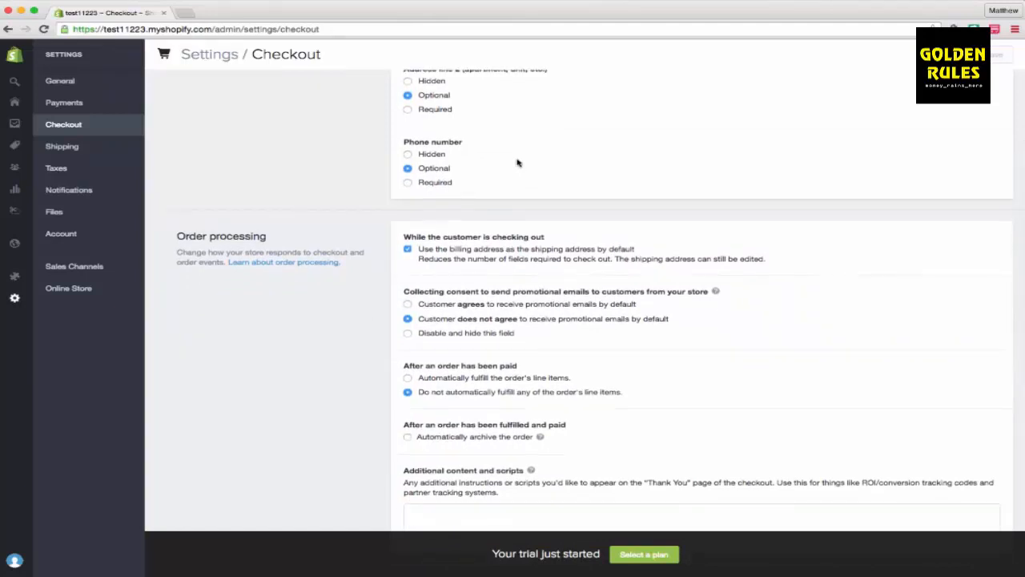
pyautogui.scroll(-1, 517, 163)
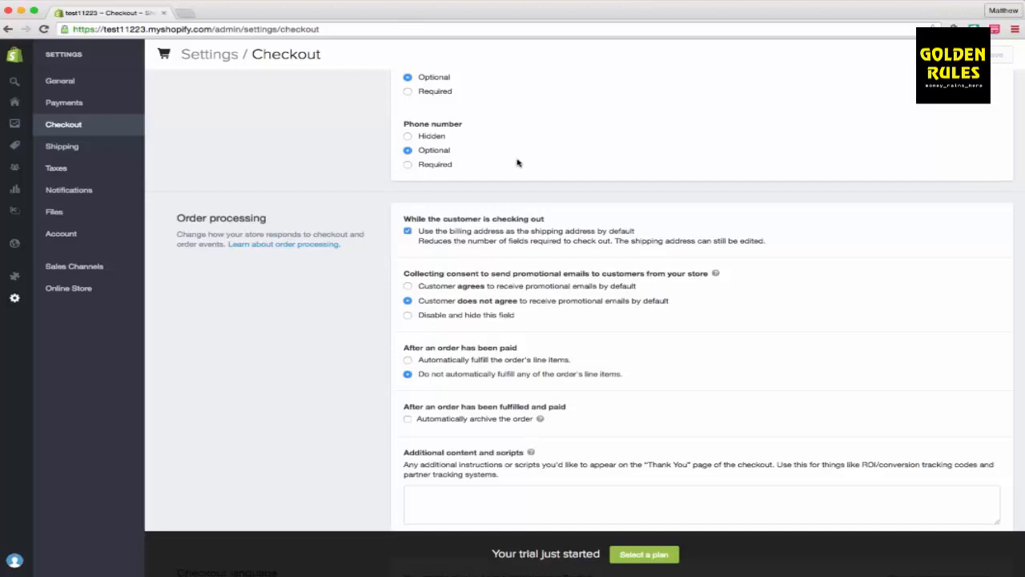
pyautogui.scroll(-1, 517, 163)
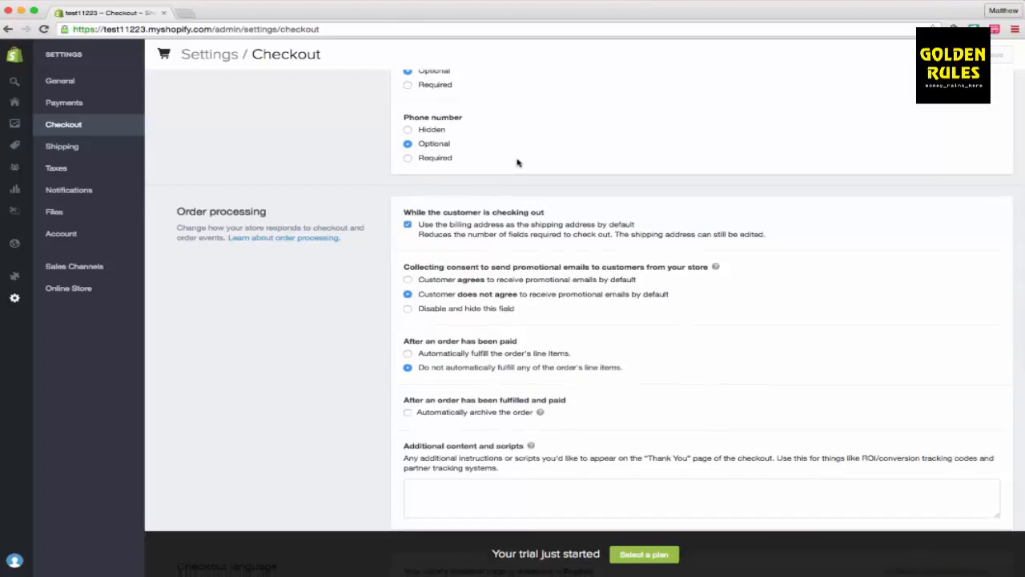
# - Enable automatic archiving of fulfilled and paid orders, and place the cursor in the empty additional content and scripts box
pyautogui.scroll(-3, 517, 163)
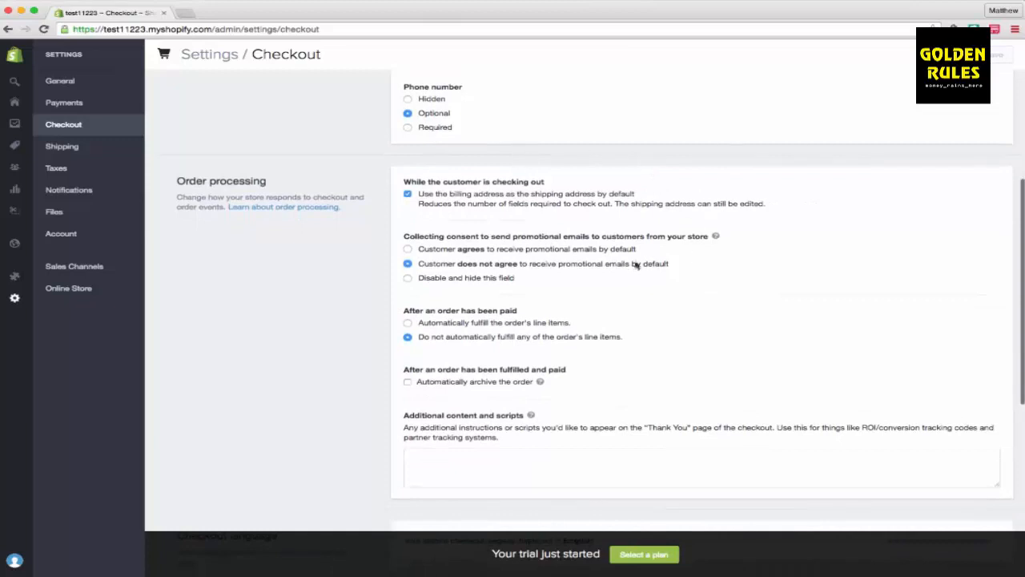
pyautogui.scroll(-4, 559, 171)
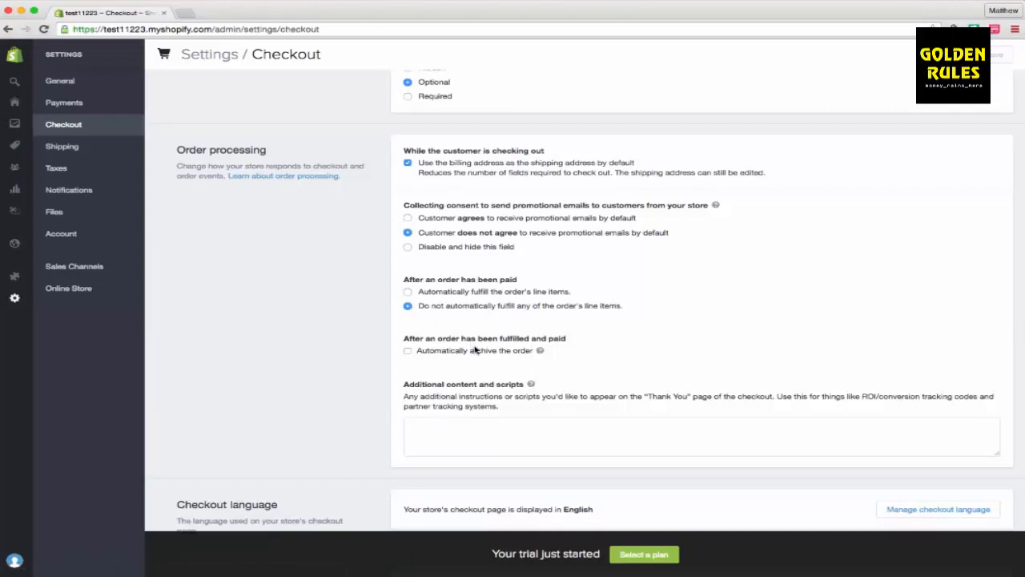
pyautogui.click(408, 351)
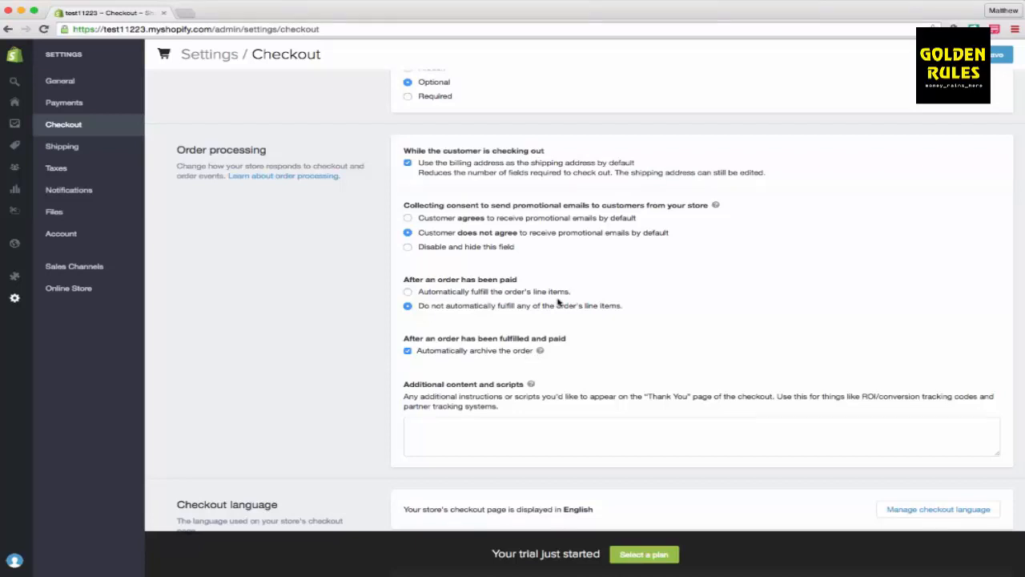
pyautogui.scroll(-1, 691, 297)
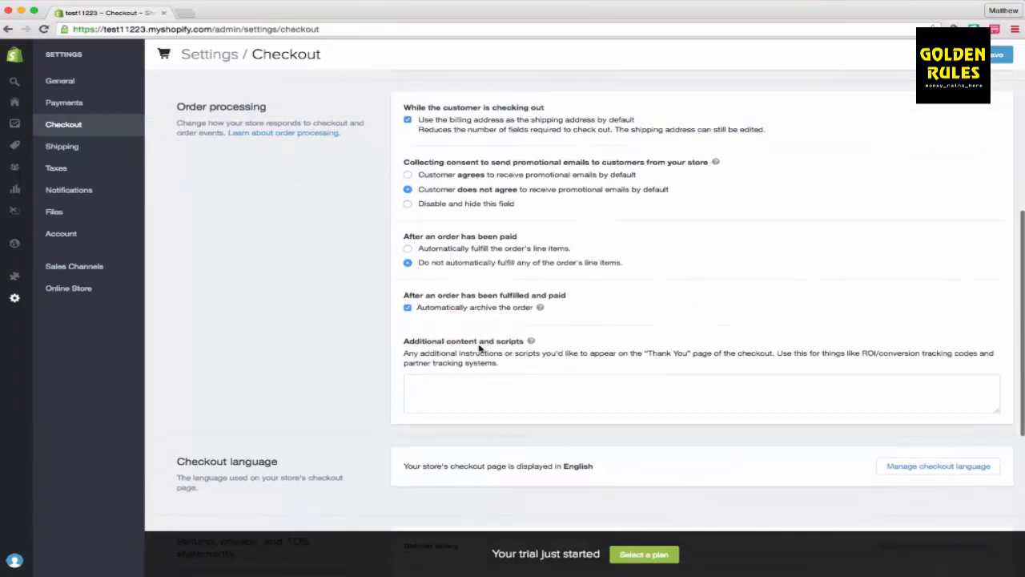
pyautogui.click(491, 390)
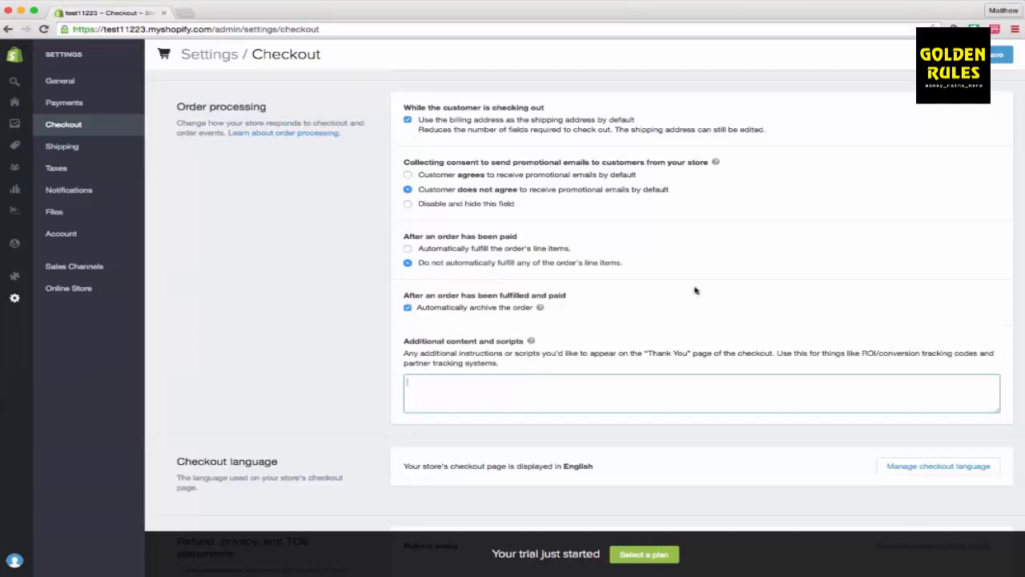
# - Generate the sample refund policy and sample privacy policy, and check the store details inserted in the privacy text
pyautogui.scroll(-2, 697, 285)
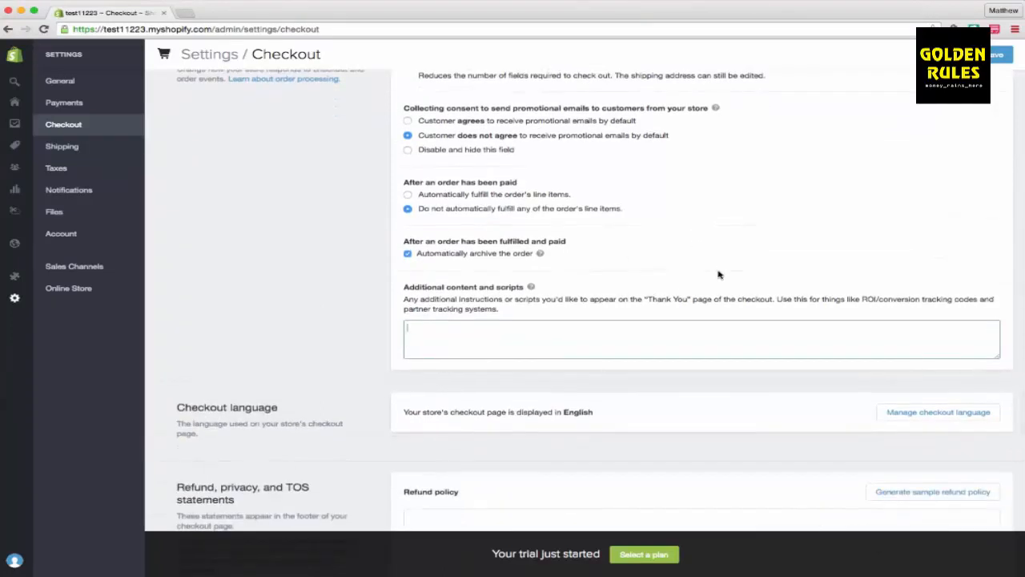
pyautogui.scroll(-3, 717, 272)
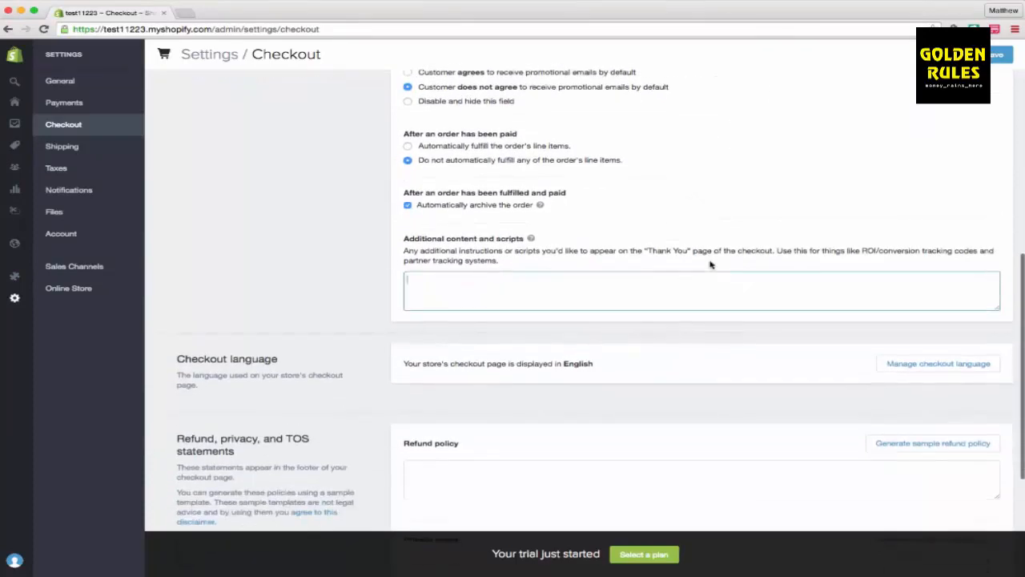
pyautogui.scroll(-4, 710, 264)
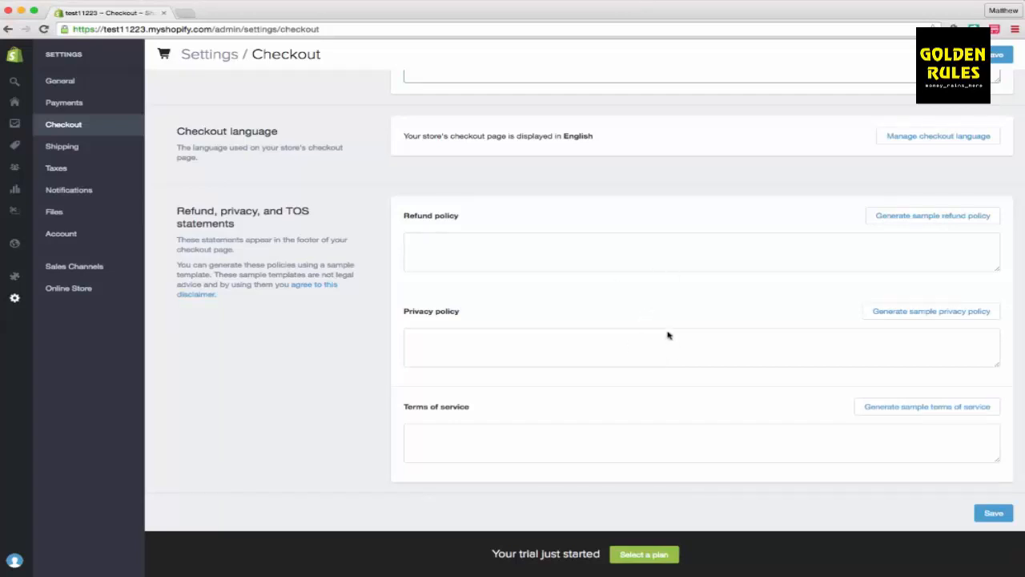
pyautogui.click(911, 215)
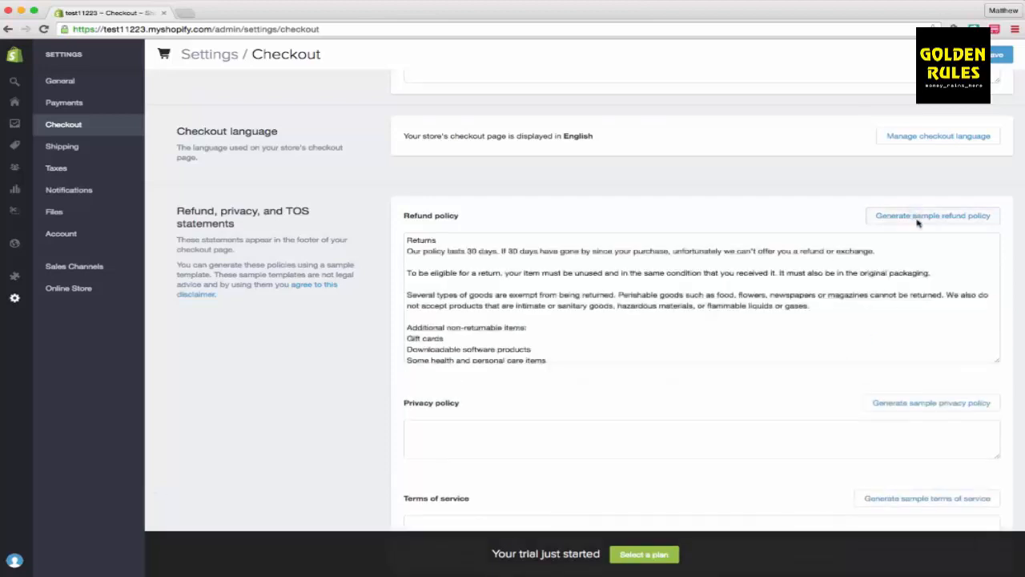
pyautogui.click(913, 406)
pyautogui.scroll(-5, 811, 424)
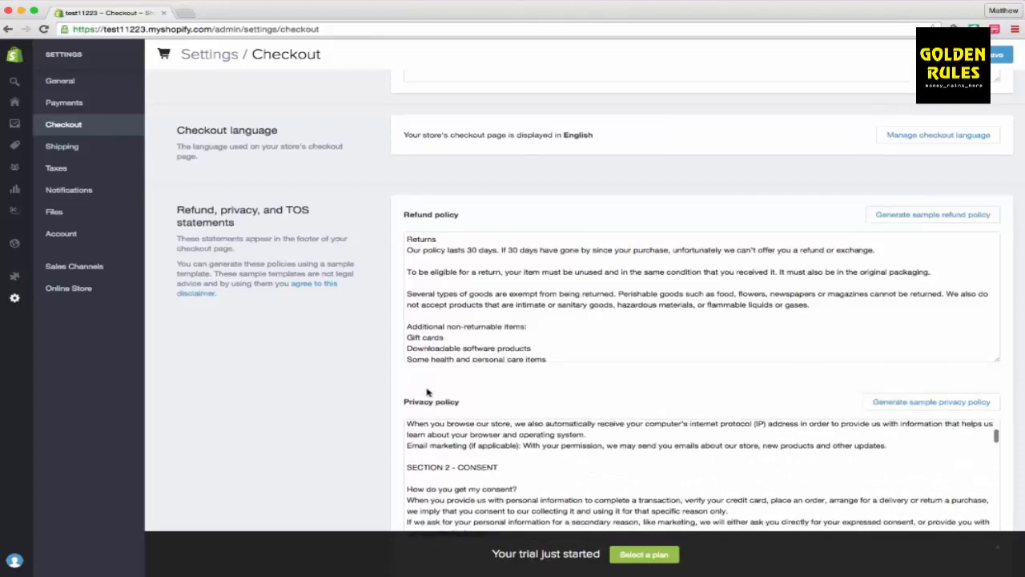
pyautogui.scroll(-5, 426, 392)
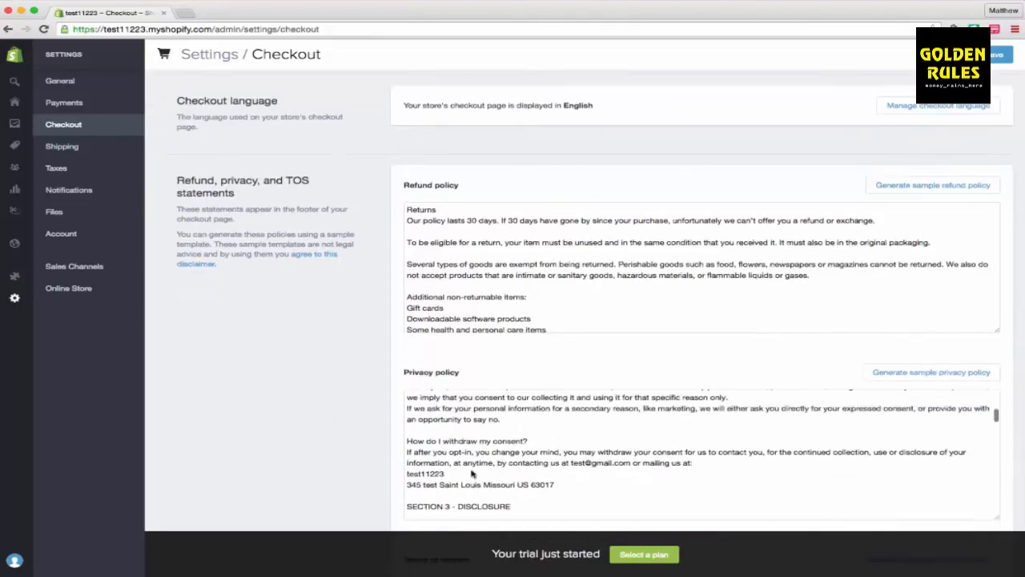
pyautogui.scroll(5, 472, 473)
pyautogui.scroll(-3, 357, 425)
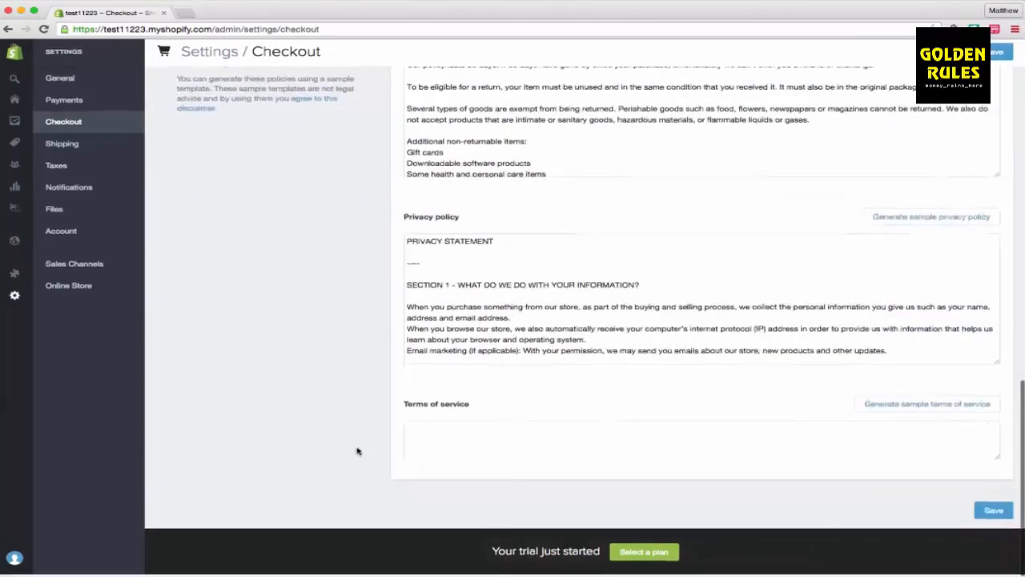
pyautogui.scroll(-5, 492, 327)
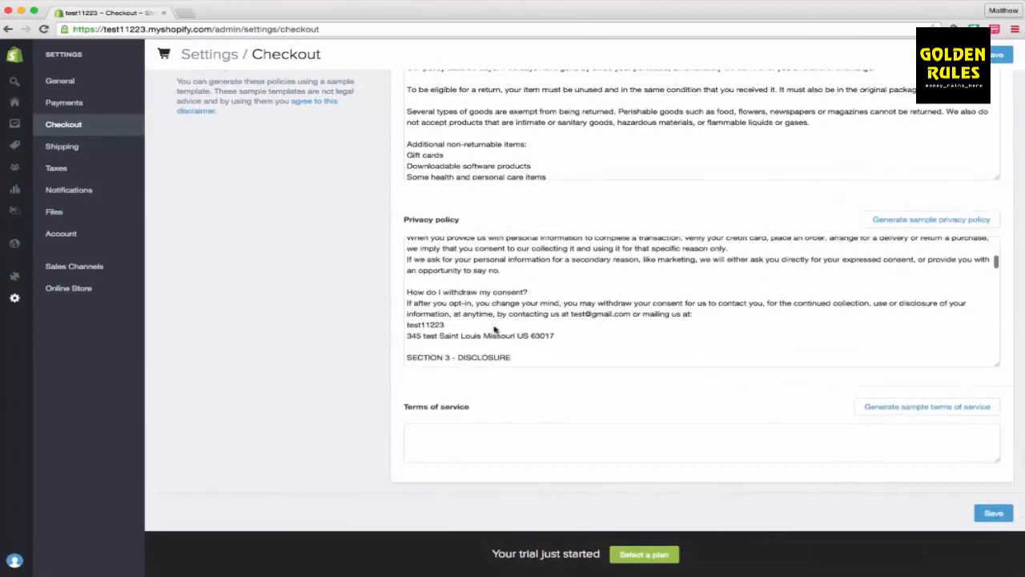
pyautogui.scroll(-1, 494, 329)
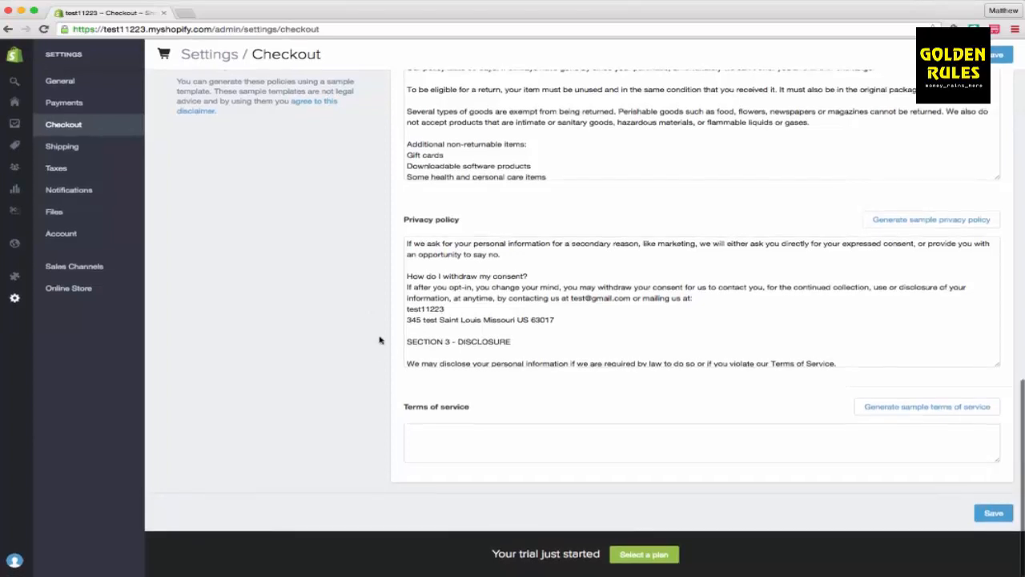
# - Generate the sample terms of service, look through its text, and save the checkout settings
pyautogui.click(967, 411)
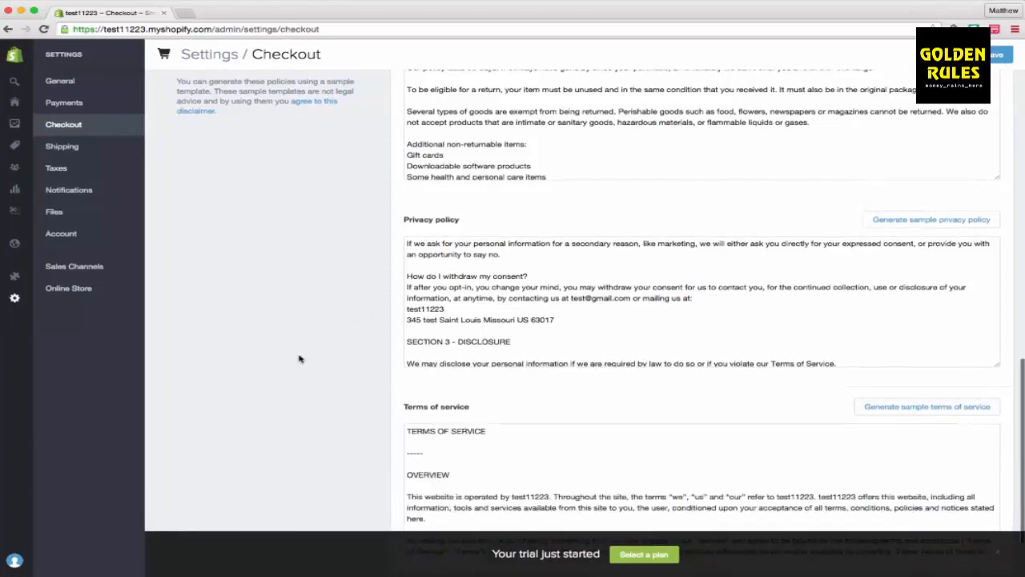
pyautogui.scroll(-1, 299, 358)
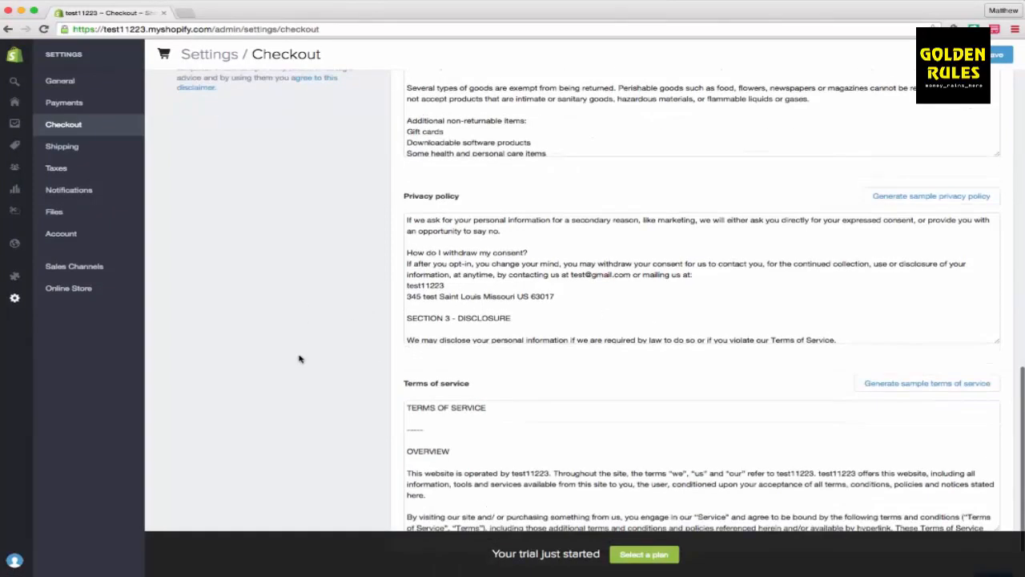
pyautogui.scroll(-2, 299, 359)
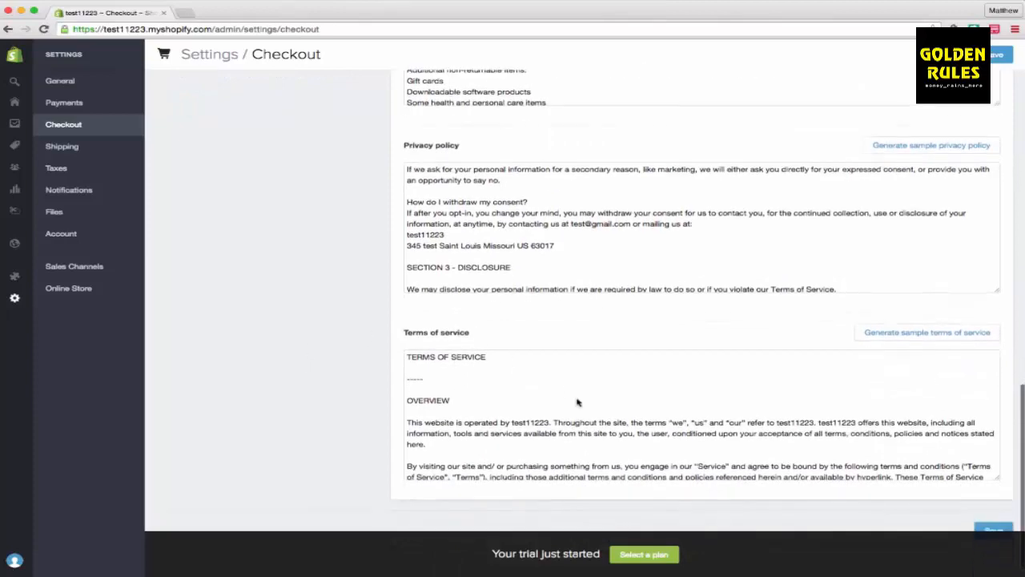
pyautogui.scroll(-2, 585, 418)
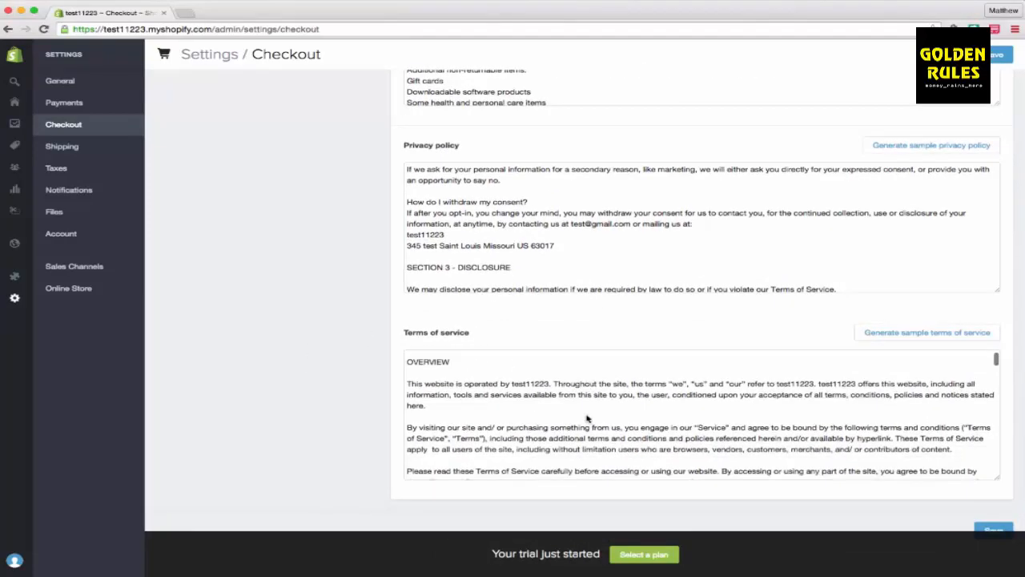
pyautogui.scroll(-4, 586, 418)
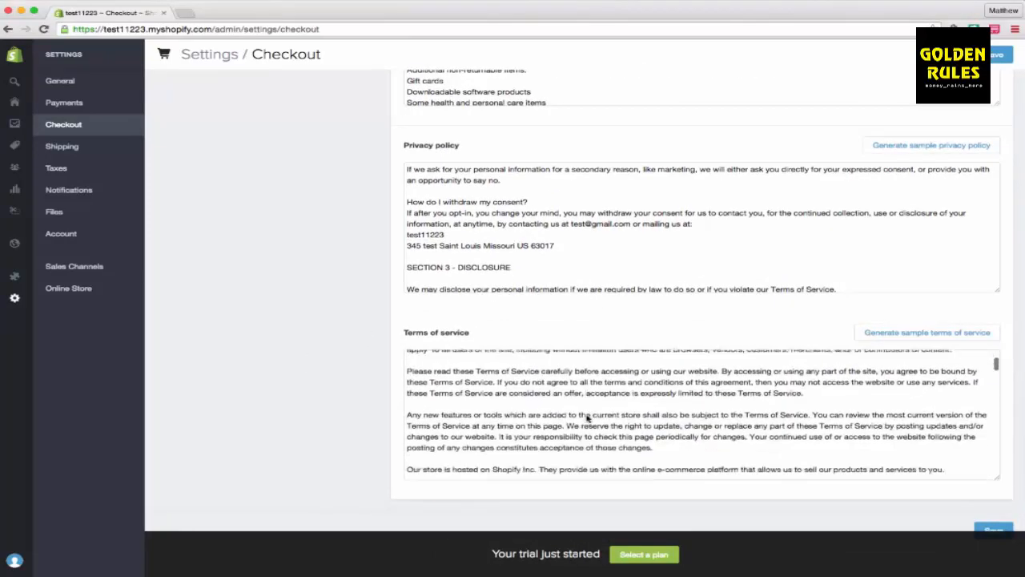
pyautogui.scroll(-3, 586, 418)
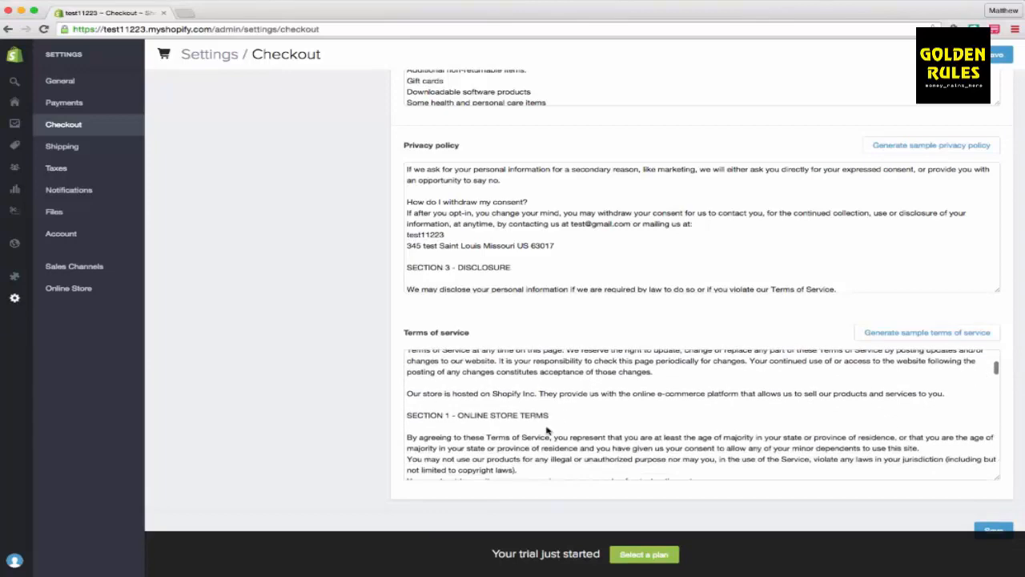
pyautogui.scroll(1, 336, 294)
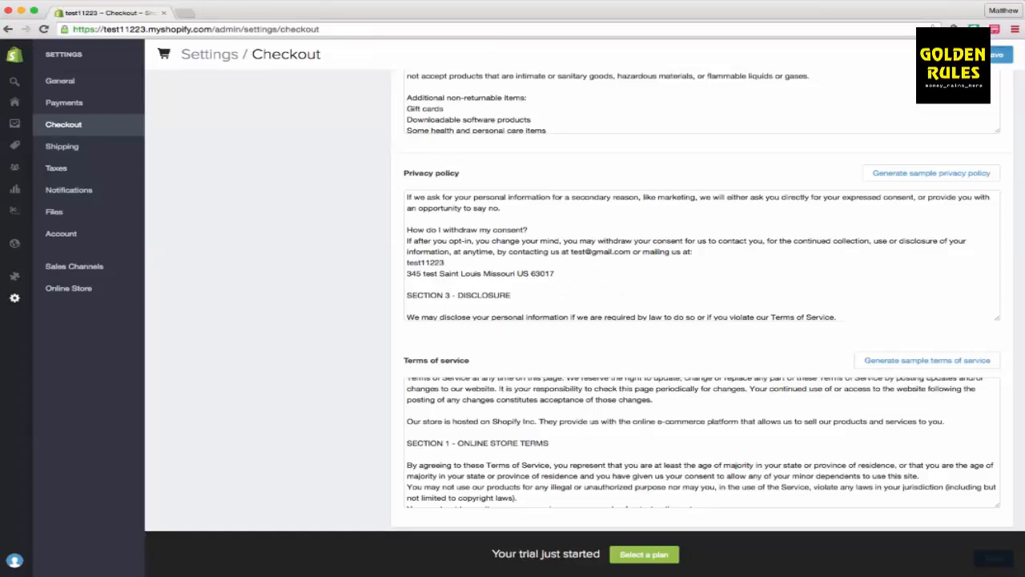
pyautogui.click(995, 54)
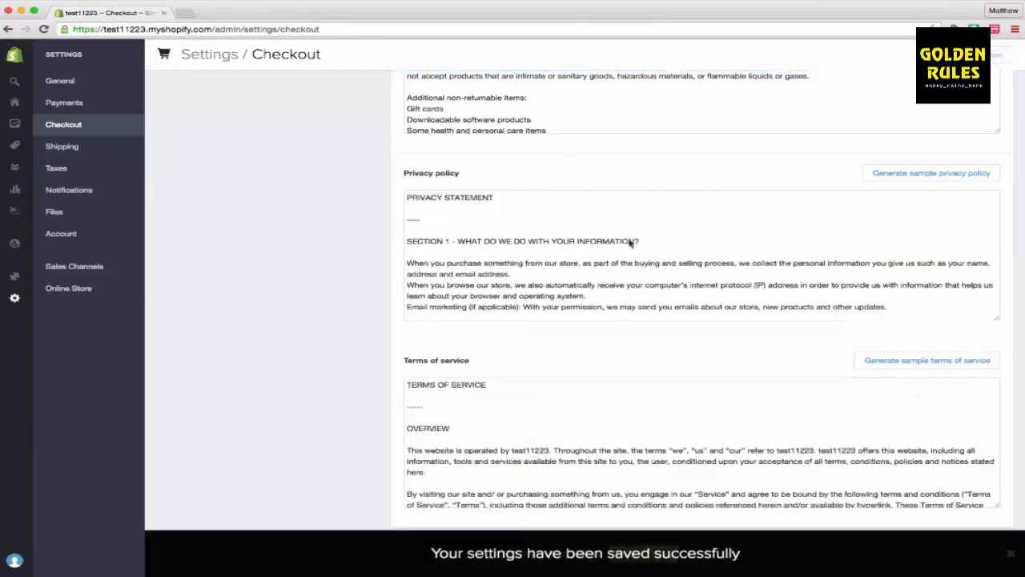
# - Select the heading line "SECTION 1 - WHAT DO WE DO WITH YOUR INFORMATION?" in the privacy policy text
pyautogui.click(484, 263)
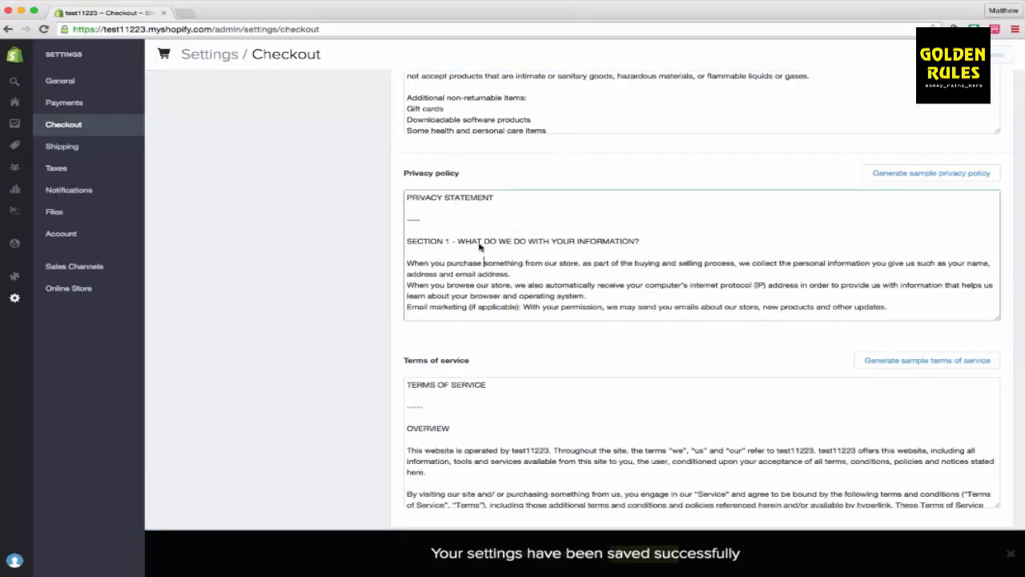
pyautogui.doubleClick(472, 242)
pyautogui.tripleClick(481, 242)
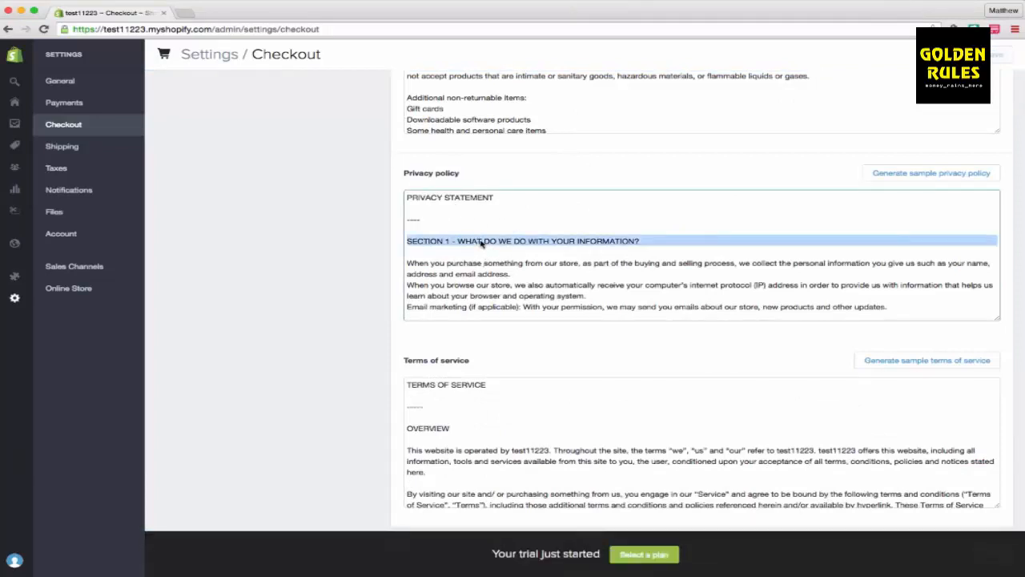
# - Copy the entire privacy policy text from the checkout settings and open the online store's list of pages
pyautogui.tripleClick(483, 275)
pyautogui.press('super+a')
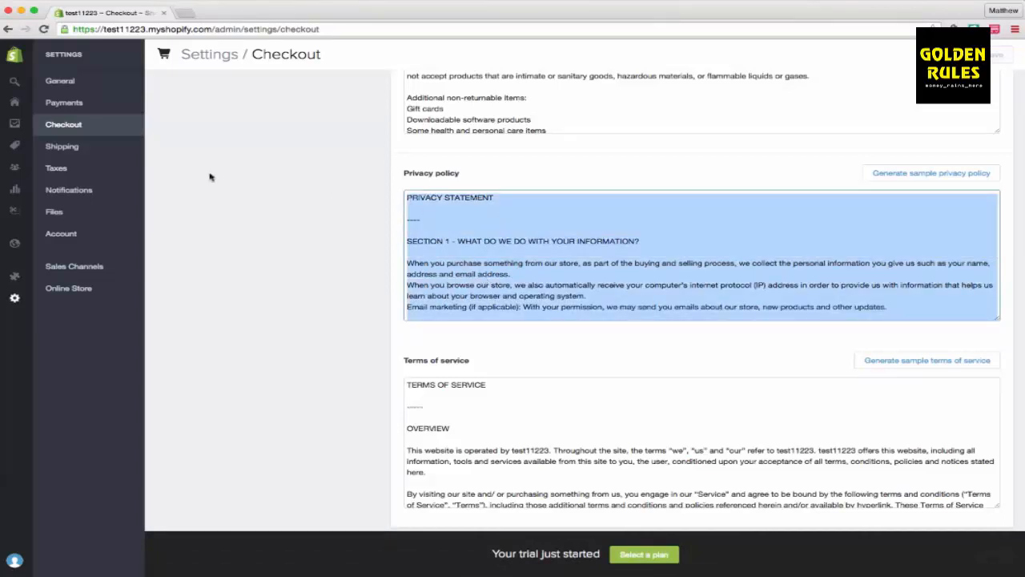
pyautogui.moveTo(26, 144)
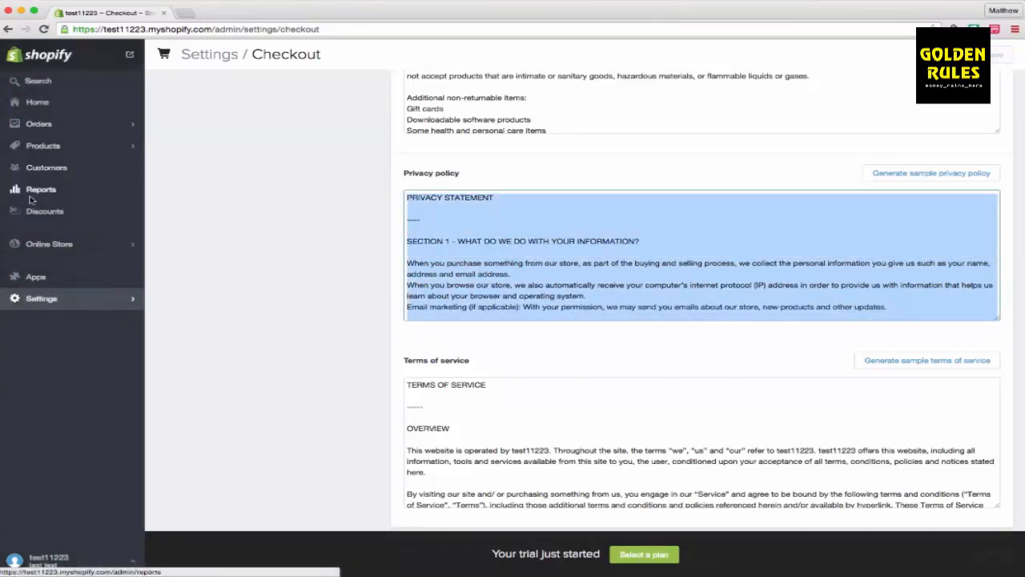
pyautogui.click(66, 245)
pyautogui.click(64, 125)
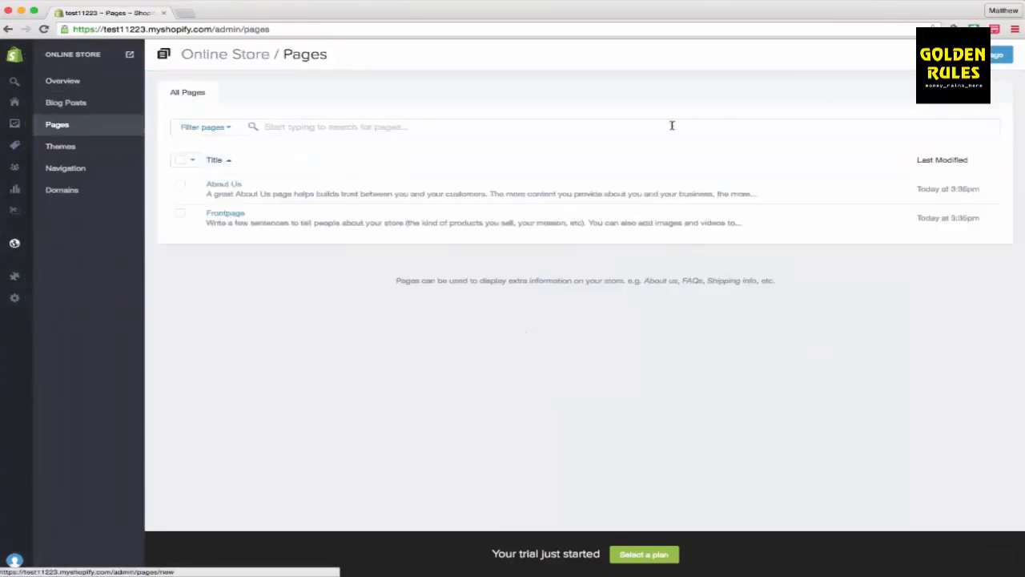
# - Add a new page to the online store and title it "Privacy Policy"
pyautogui.click(1003, 59)
pyautogui.click(439, 138)
pyautogui.write('P')
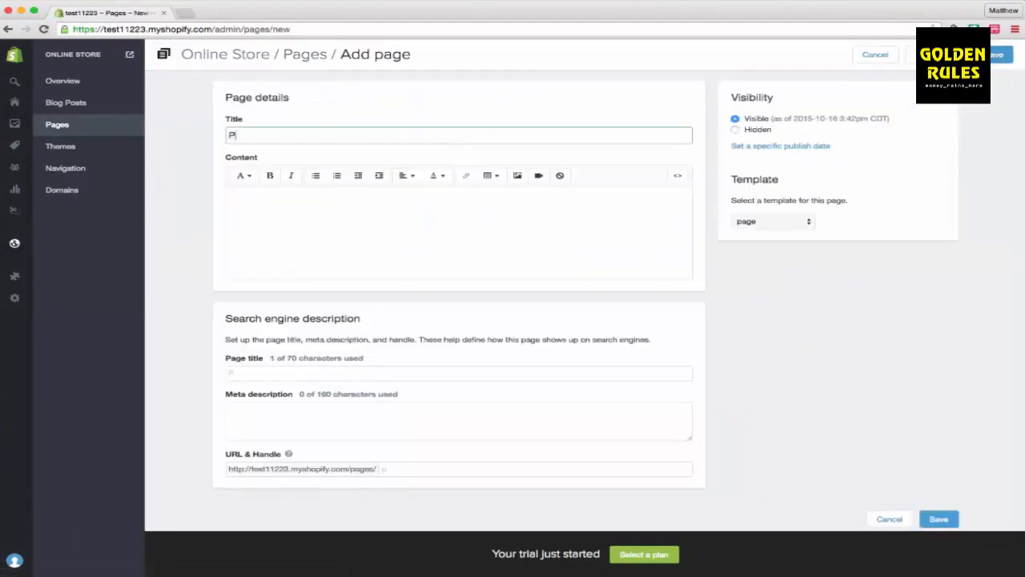
pyautogui.write('rivacy Policy')
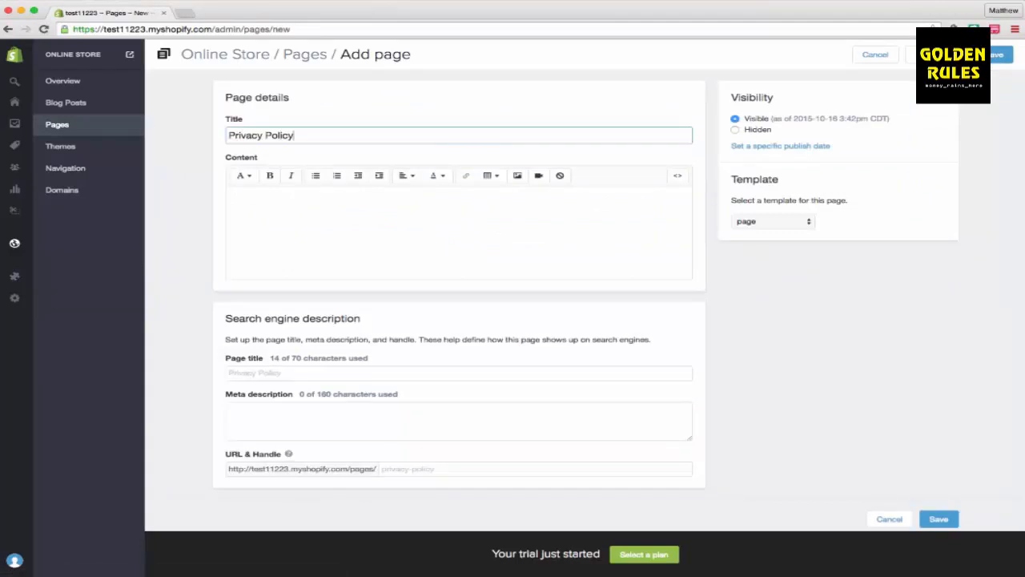
# - Paste the copied privacy policy text into the page content and save the page
pyautogui.click(434, 175)
pyautogui.click(346, 218)
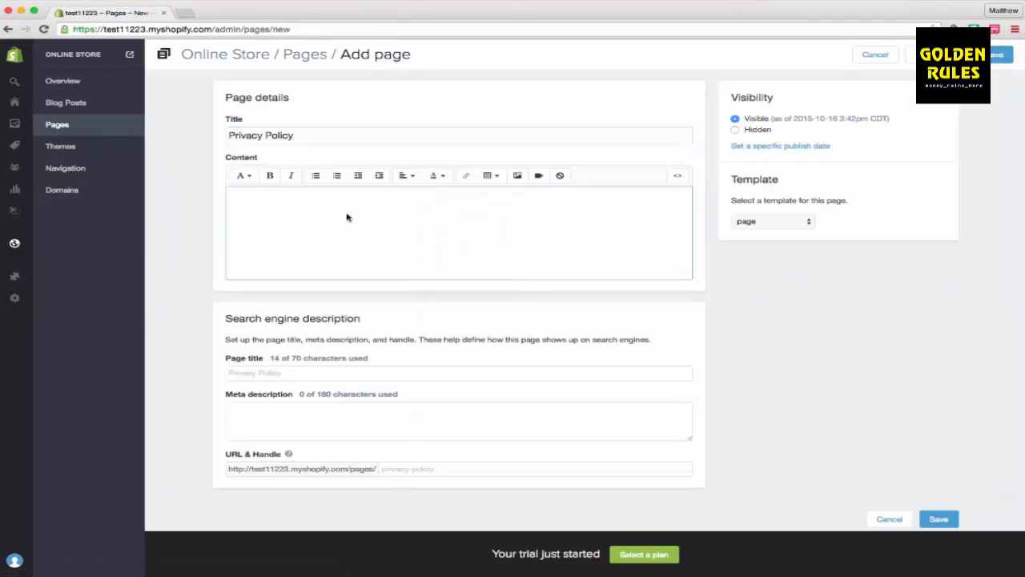
pyautogui.press('super+v')
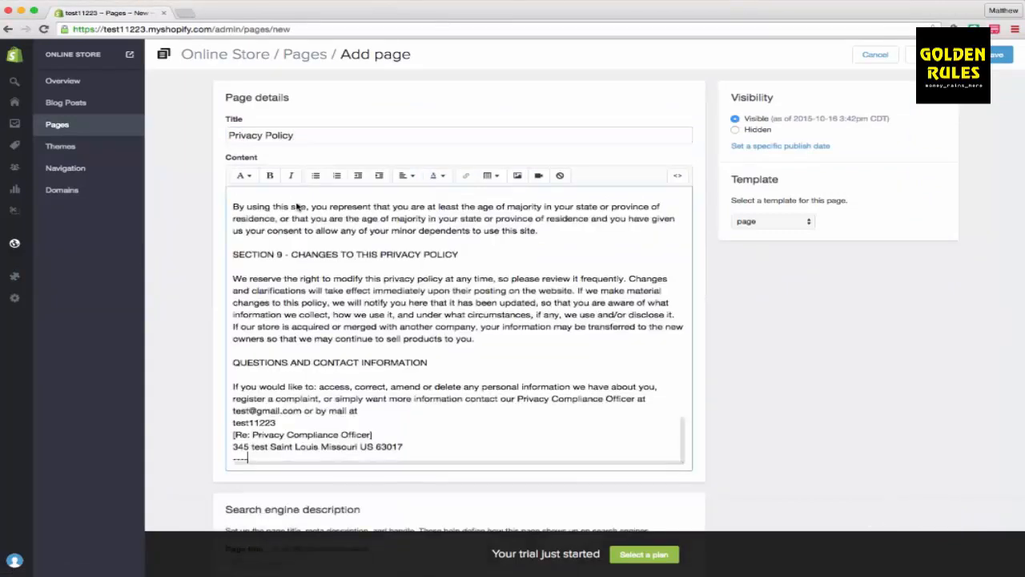
pyautogui.scroll(15, 307, 292)
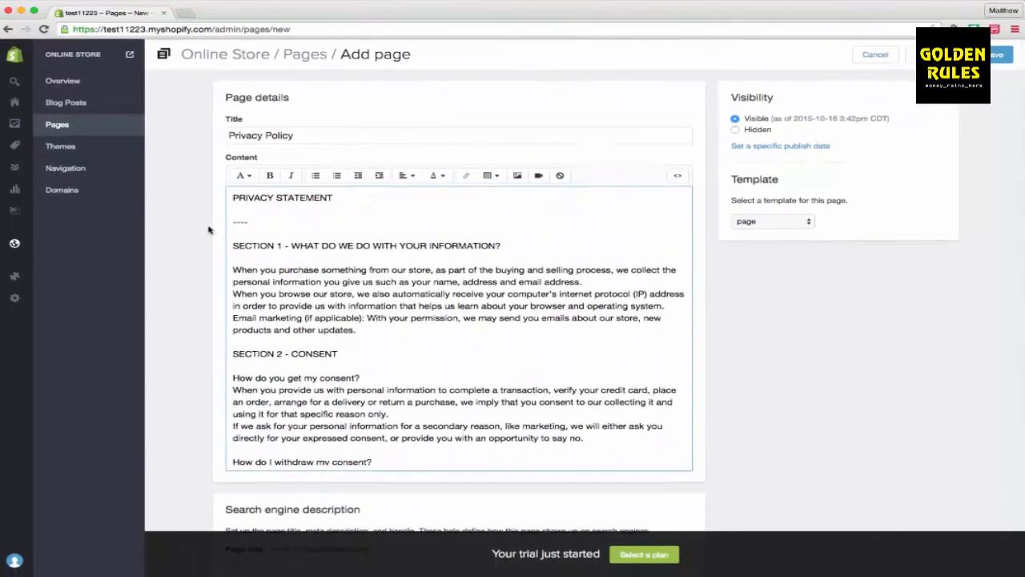
pyautogui.click(995, 63)
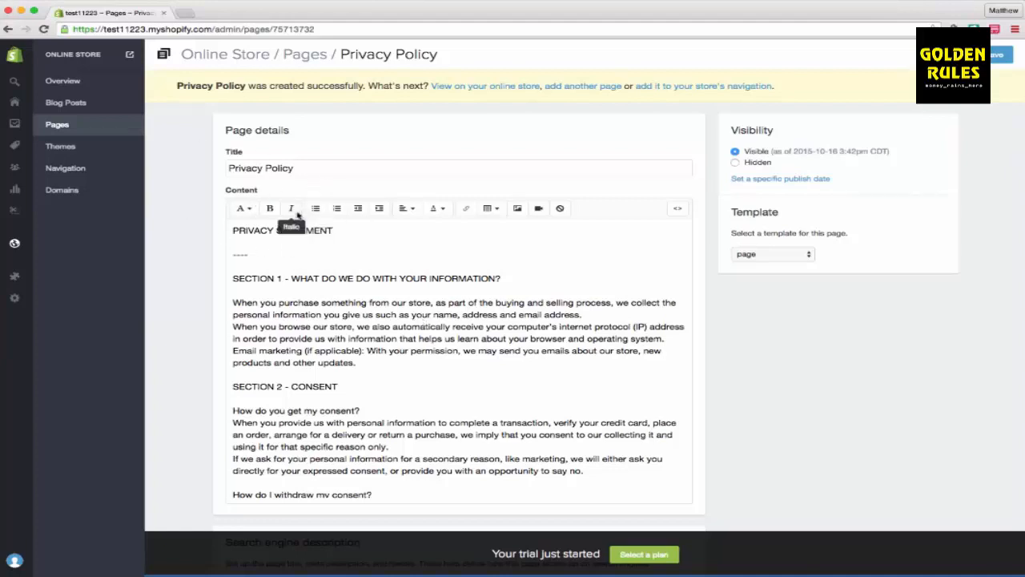
pyautogui.scroll(-2, 158, 268)
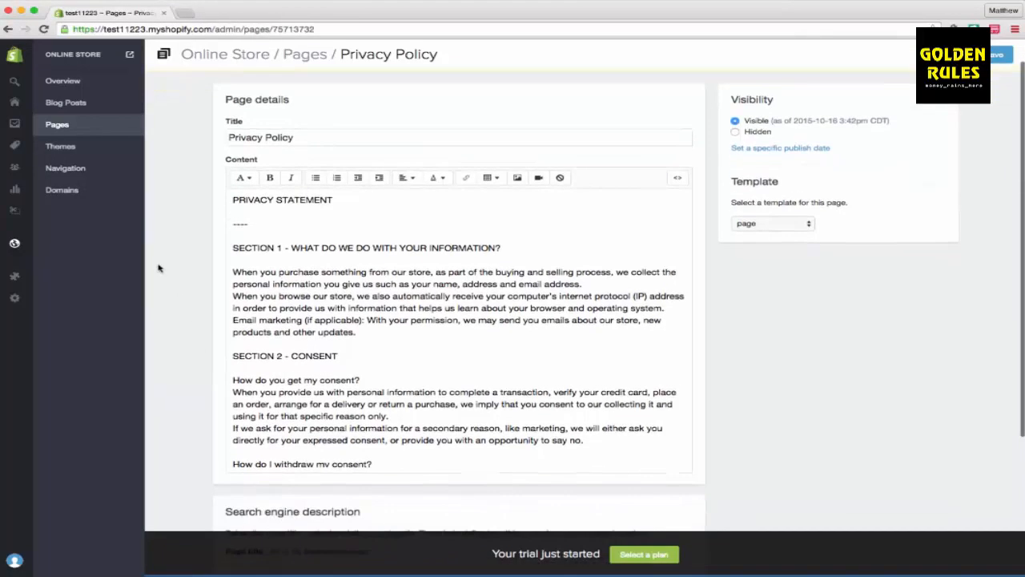
pyautogui.scroll(-2, 158, 268)
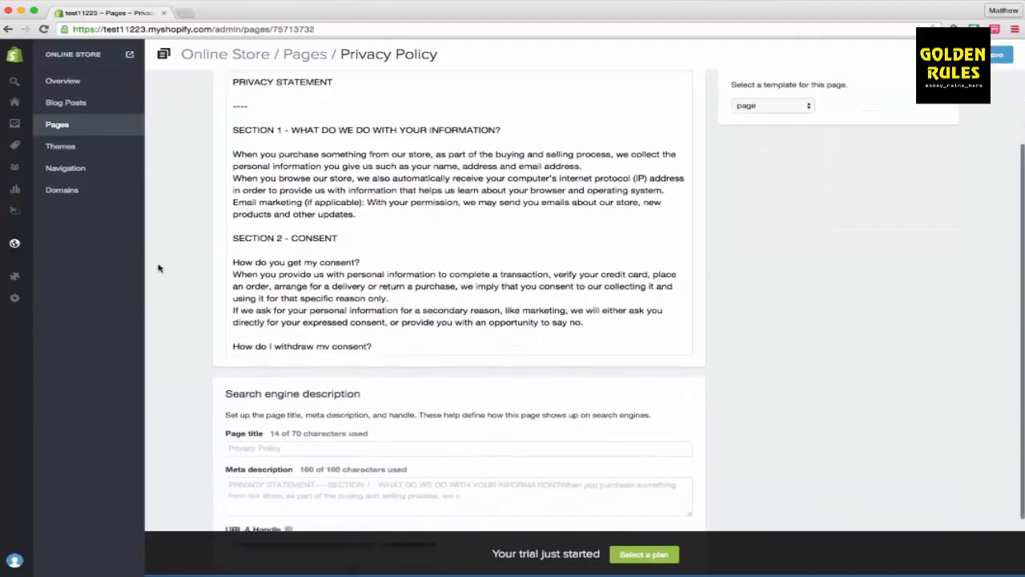